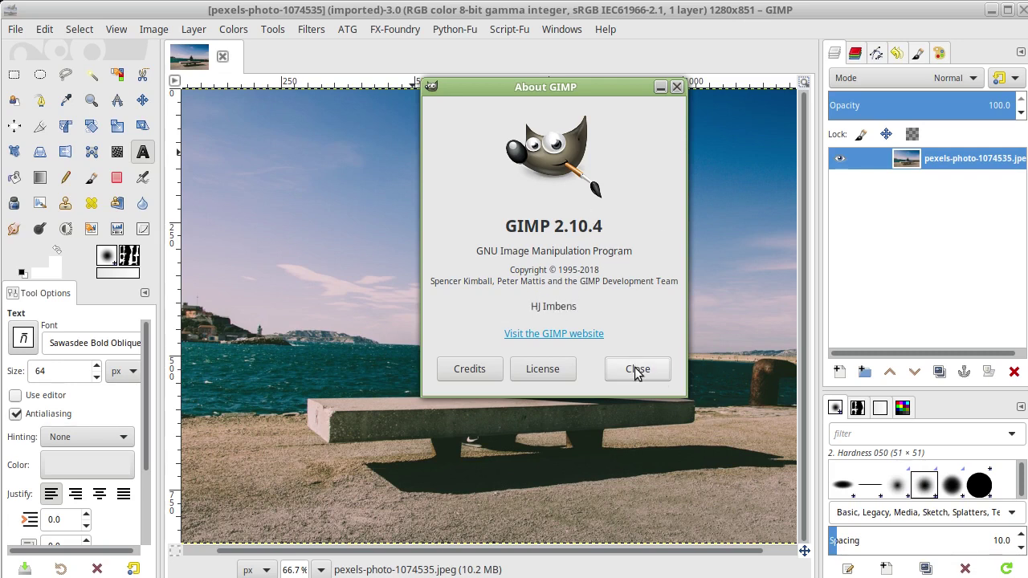
- Close the About GIMP window and switch over to the browser
left_click(636, 371)
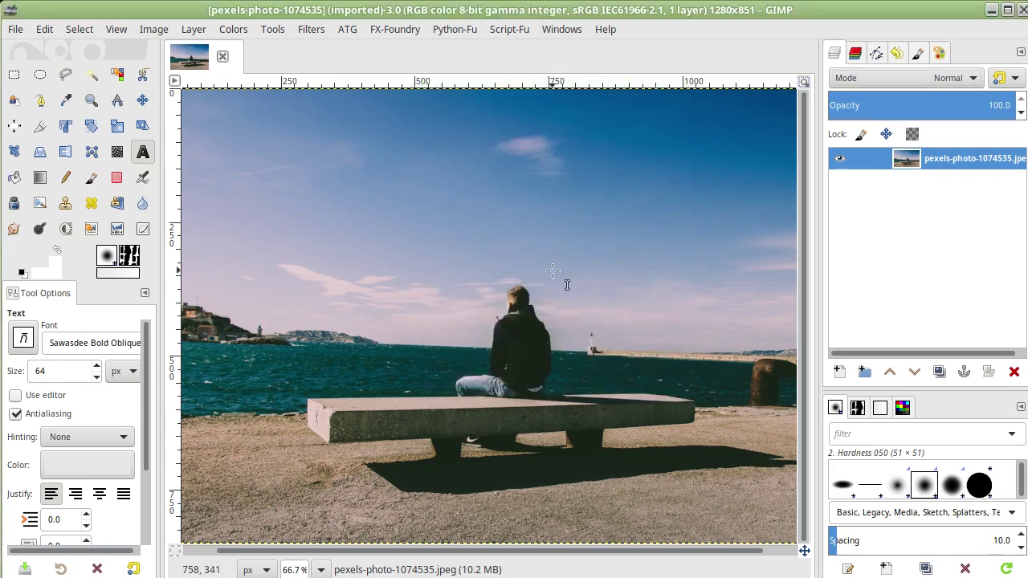
key("alt+Tab")
- View the seaside bench photo's Pexels page, then go to the GIMP 2.10.4 release notes
left_click(137, 43)
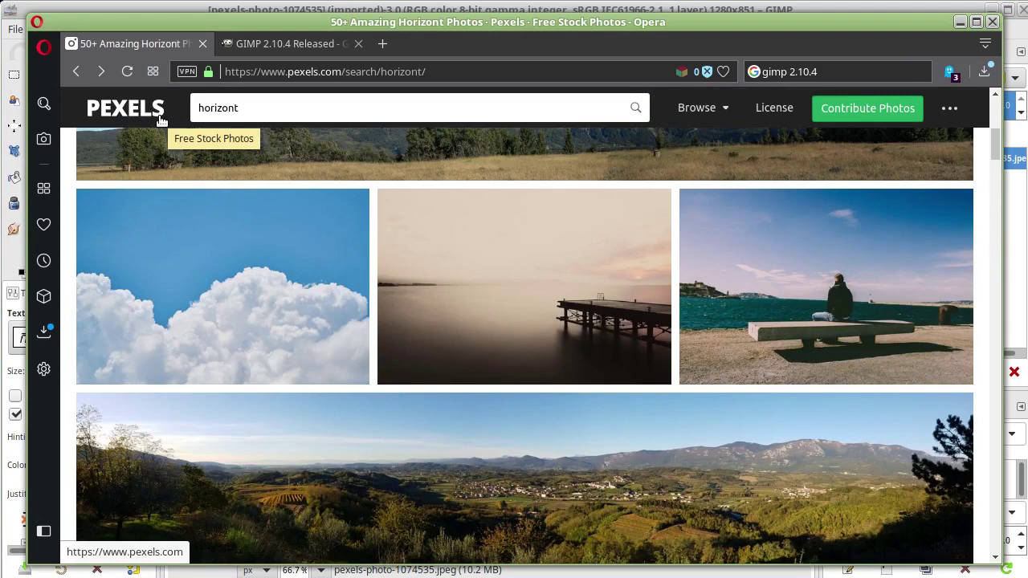
left_click(808, 276)
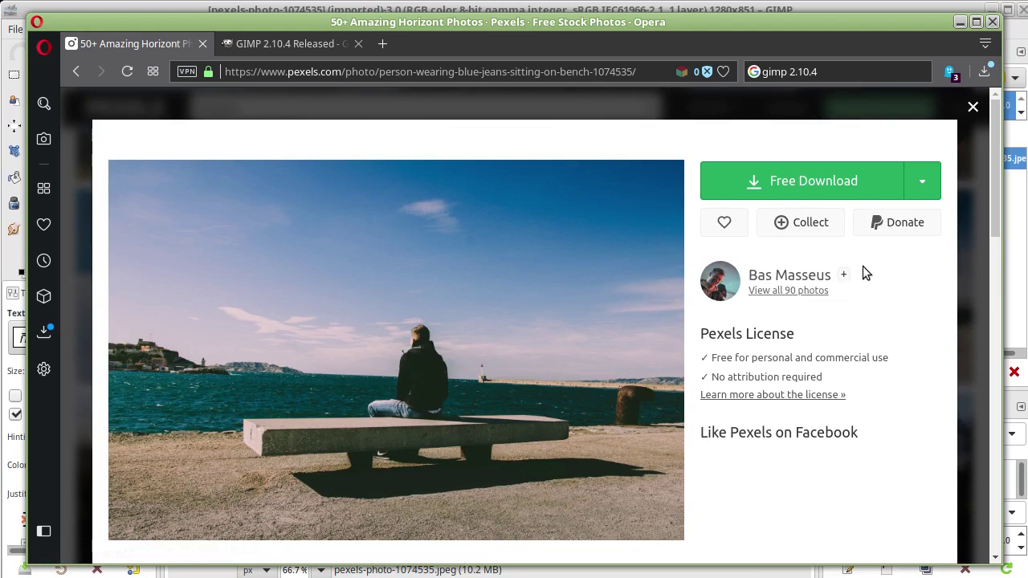
key("ctrl+Tab")
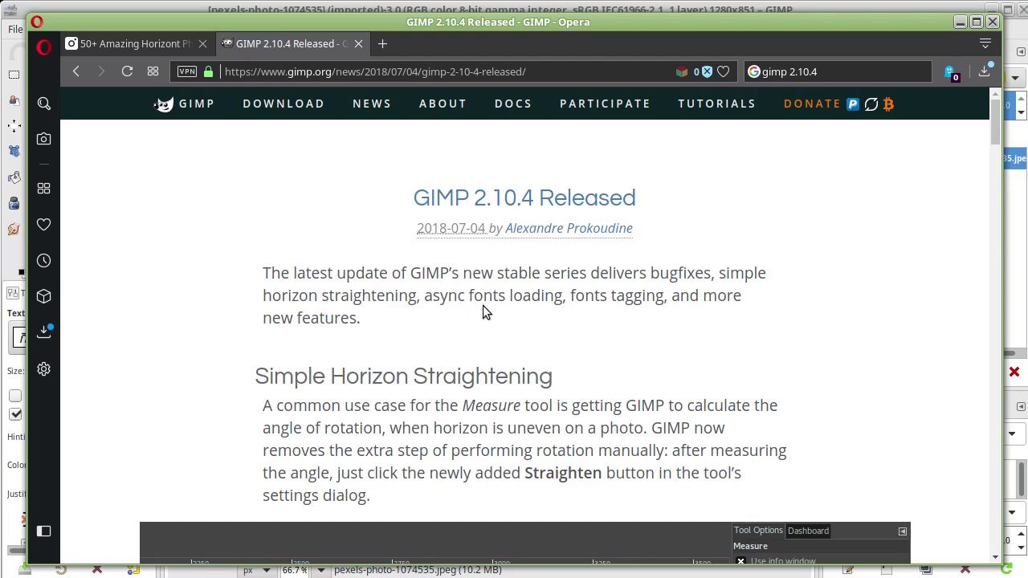
- Read the GIMP 2.10.4 announcement from the top down to its Ongoing Development section
scroll(465, 249, "down", 10)
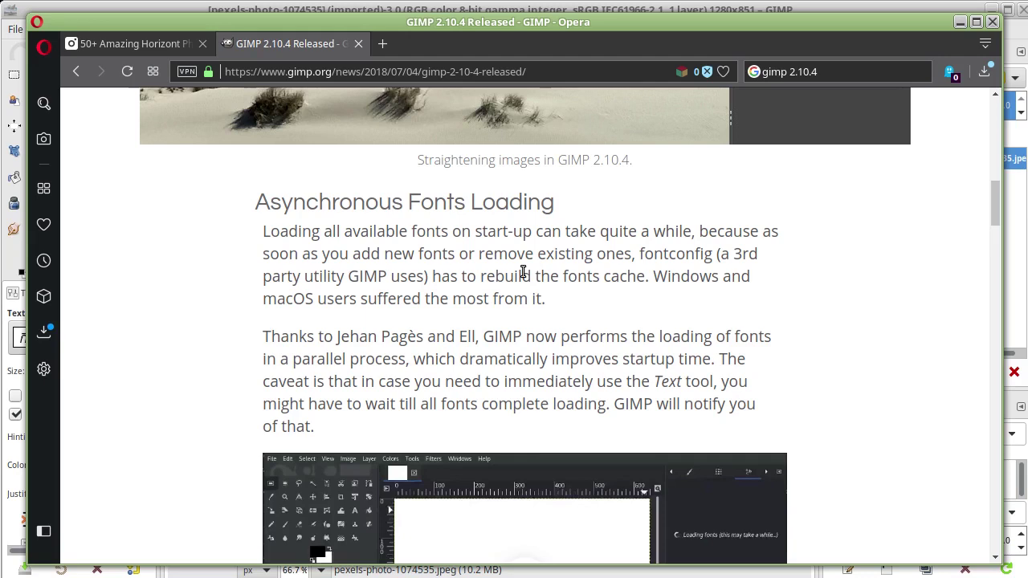
left_click_drag(557, 21, 555, 13)
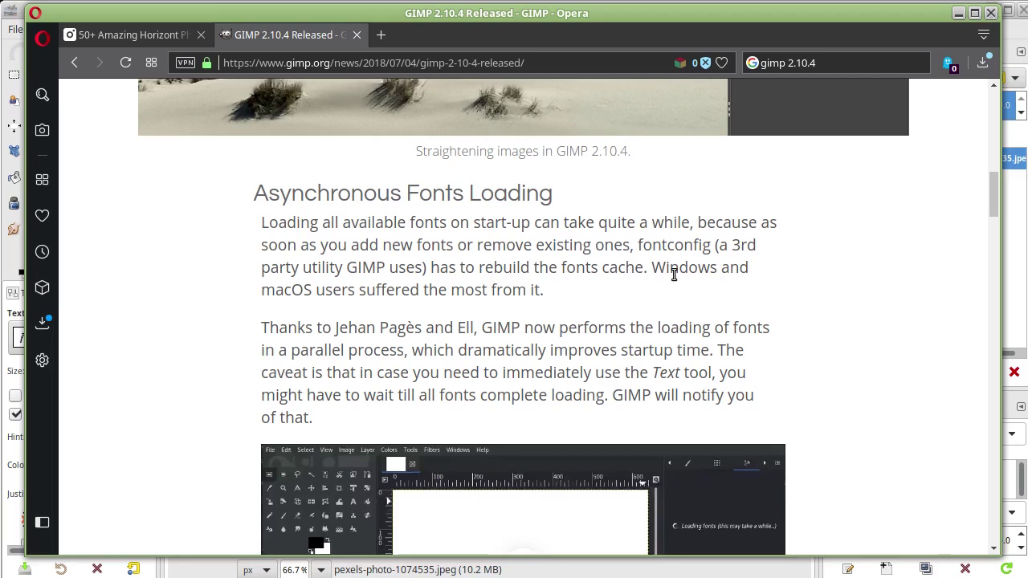
scroll(674, 274, "up", 10)
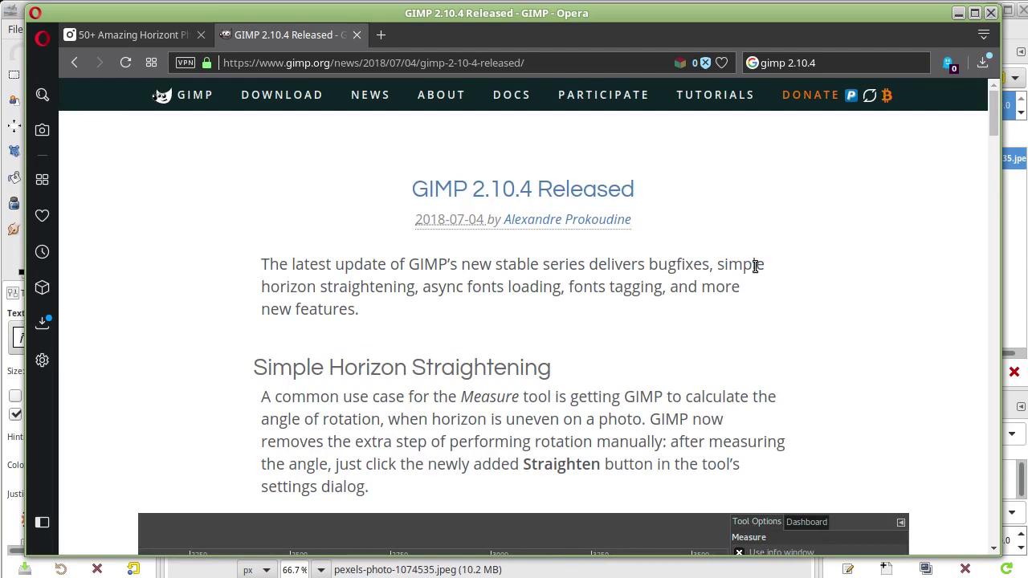
scroll(779, 225, "down", 3)
scroll(802, 179, "down", 3)
scroll(807, 173, "down", 5)
scroll(810, 167, "down", 7)
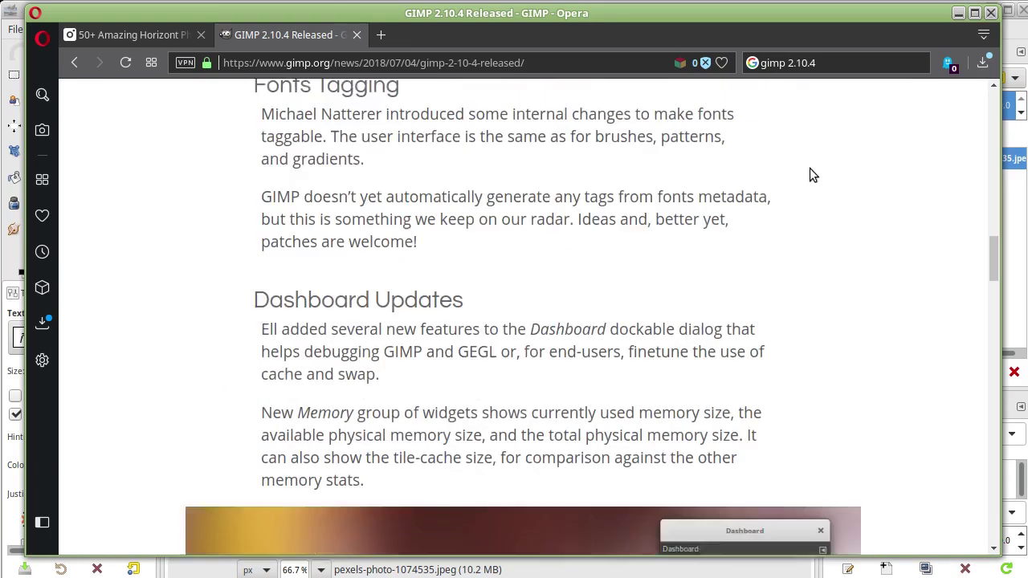
scroll(810, 168, "down", 3)
scroll(810, 168, "down", 3)
scroll(810, 168, "down", 3)
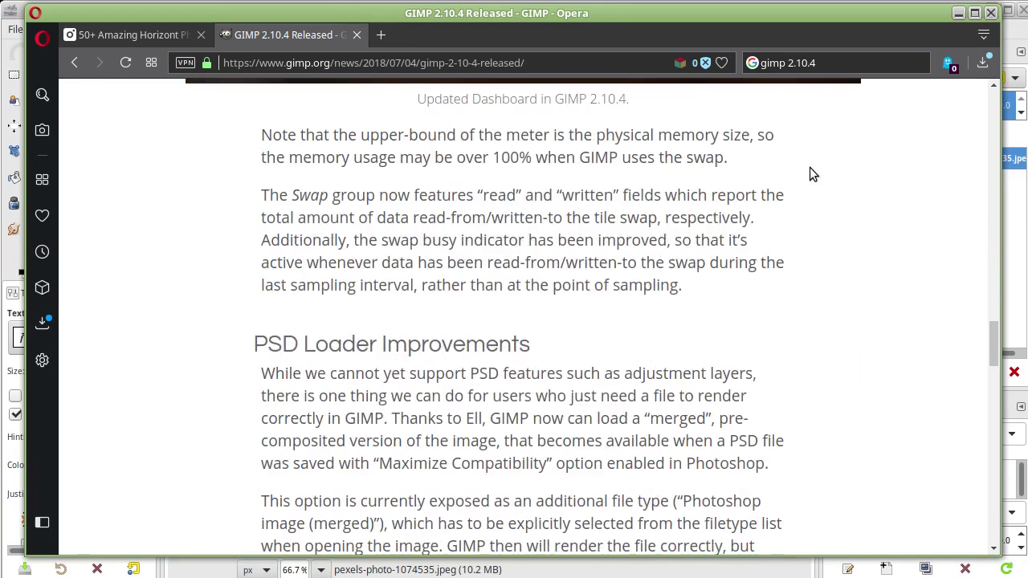
scroll(810, 172, "up", 1)
scroll(809, 172, "up", 2)
scroll(810, 172, "down", 4)
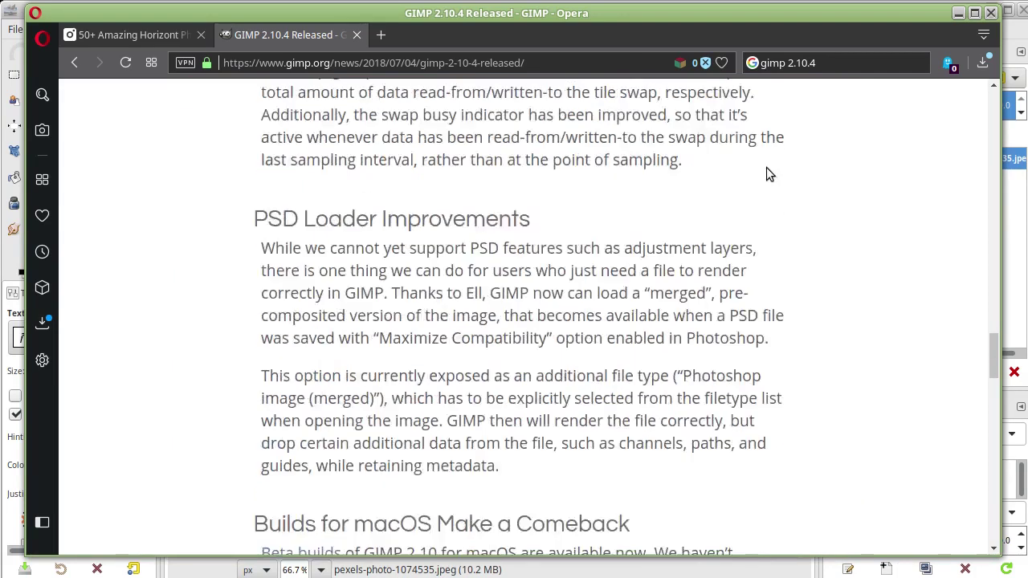
scroll(769, 172, "down", 1)
mouse_move(392, 219)
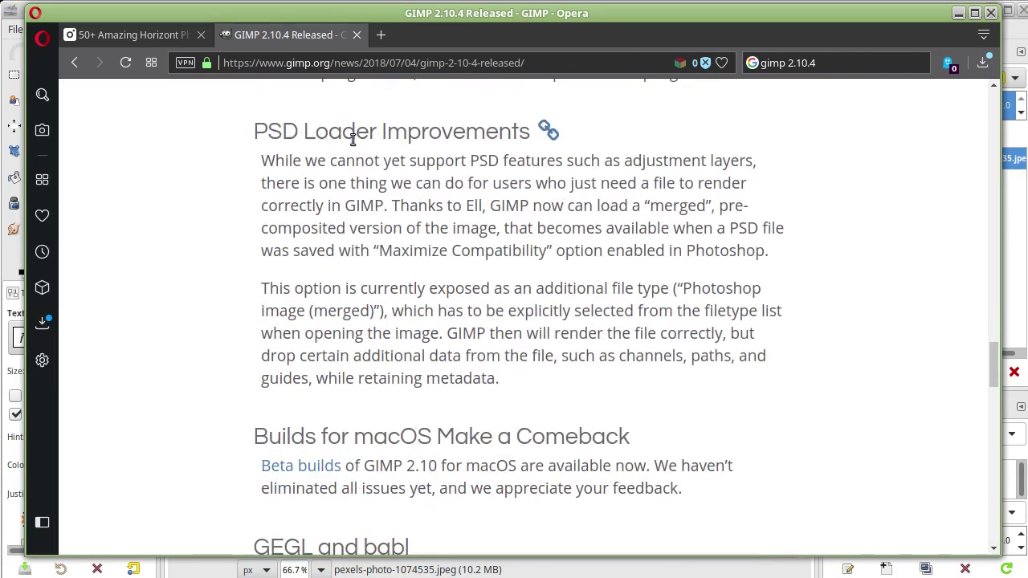
scroll(452, 160, "down", 2)
scroll(499, 163, "down", 2)
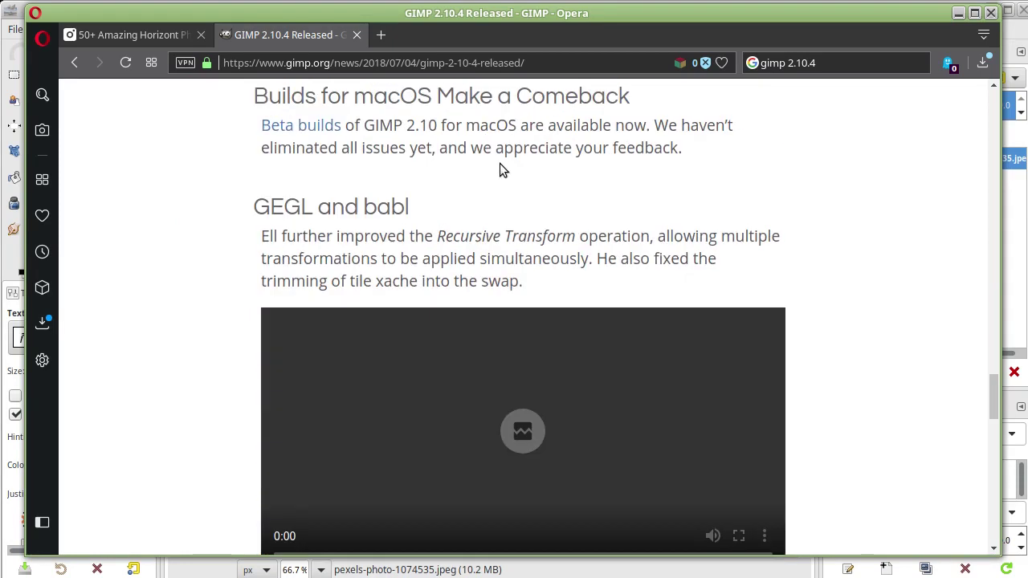
scroll(500, 163, "down", 1)
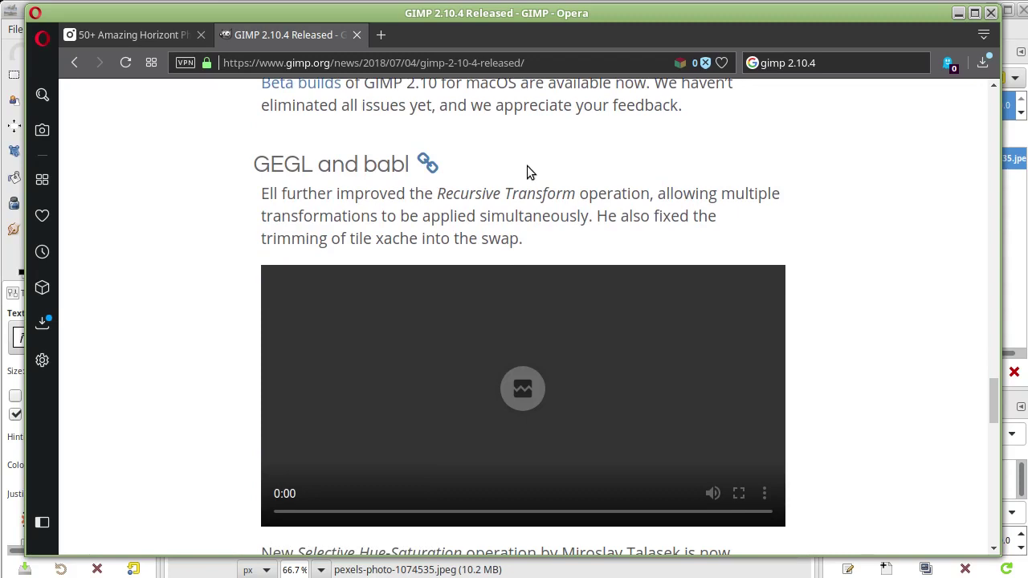
scroll(526, 166, "down", 3)
scroll(541, 165, "down", 3)
scroll(546, 156, "down", 3)
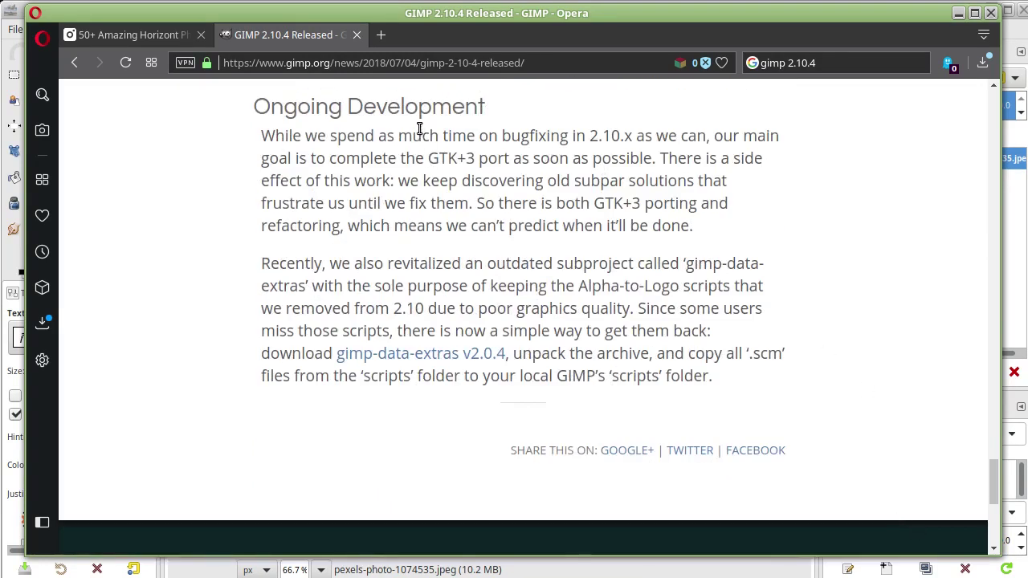
- Bring GIMP's bench photo back to the front and zoom out, then in on the man and bench
key("alt+Tab")
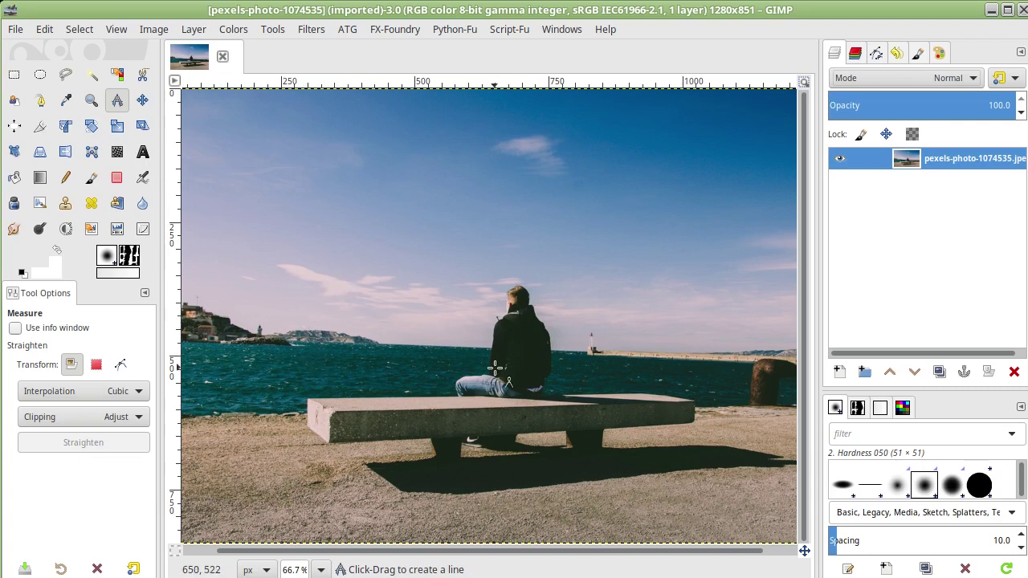
scroll(487, 366, "up", 2)
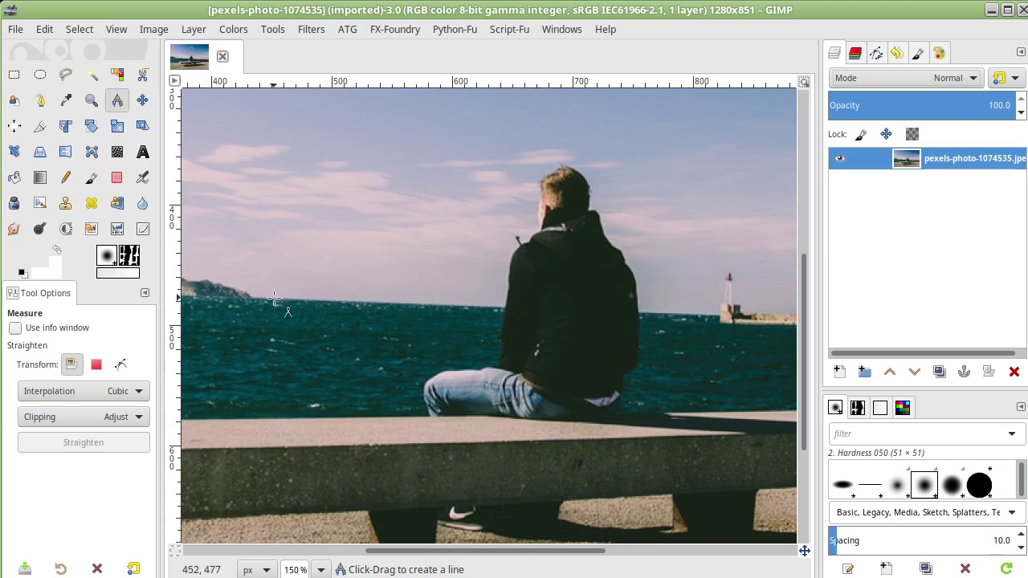
key("minus")
key("minus")
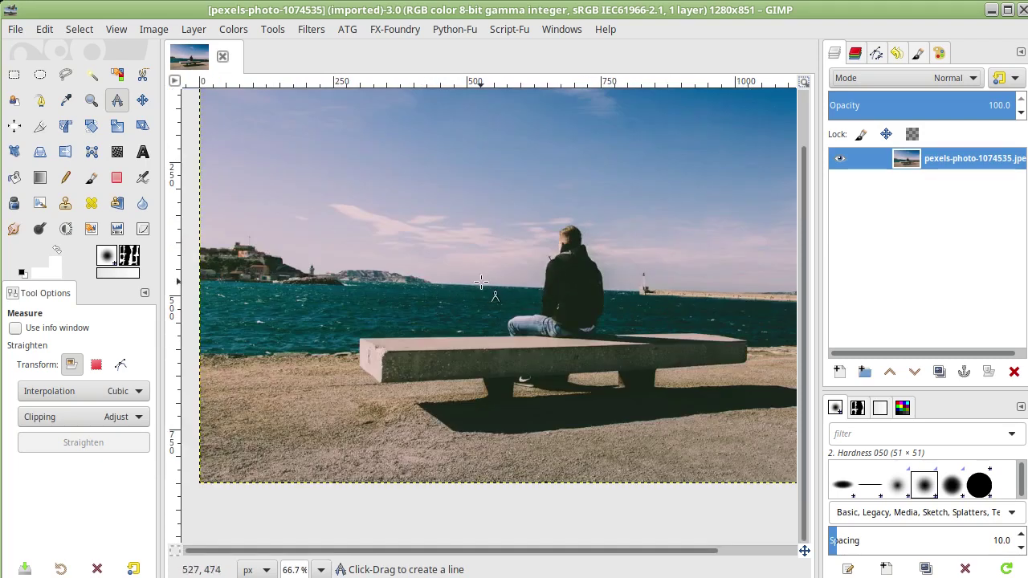
key("plus")
key("plus")
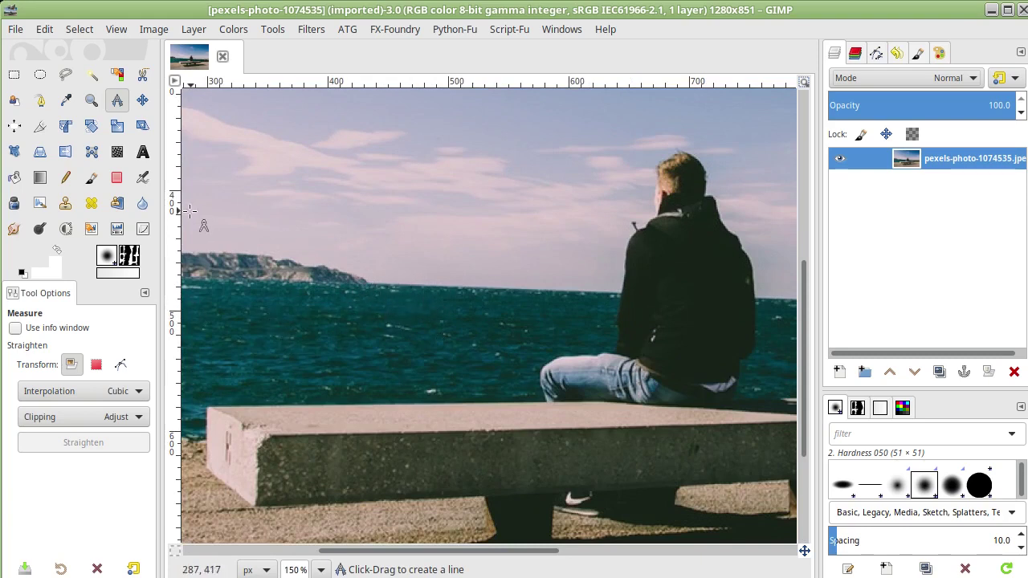
left_click(93, 133)
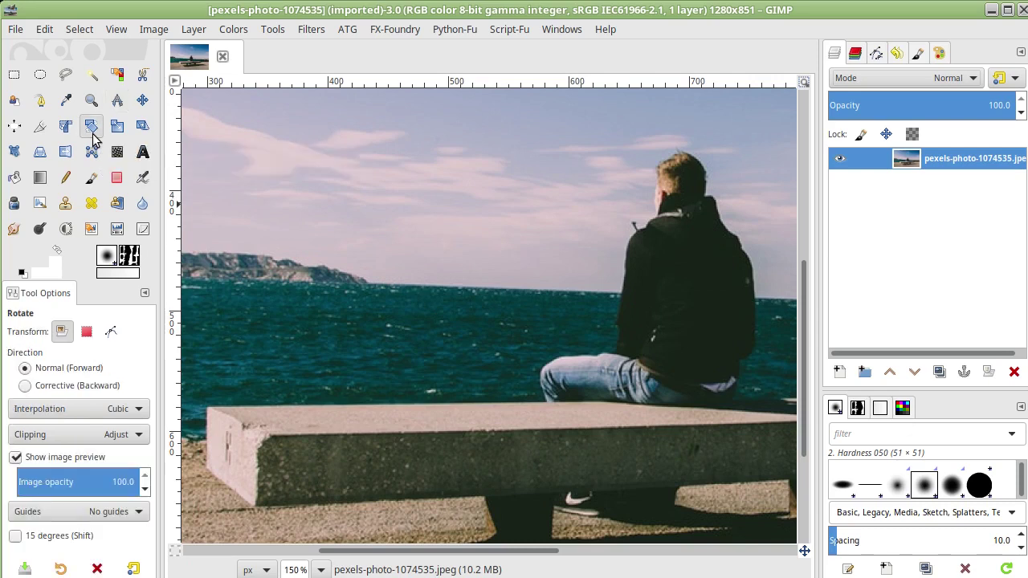
left_click(69, 390)
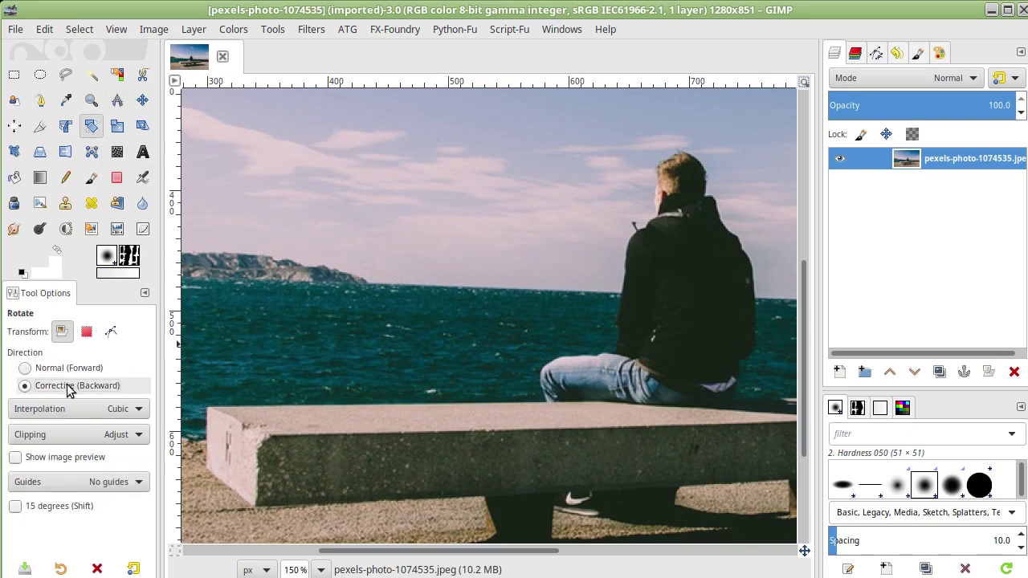
left_click(474, 325)
scroll(113, 482, "down", 1)
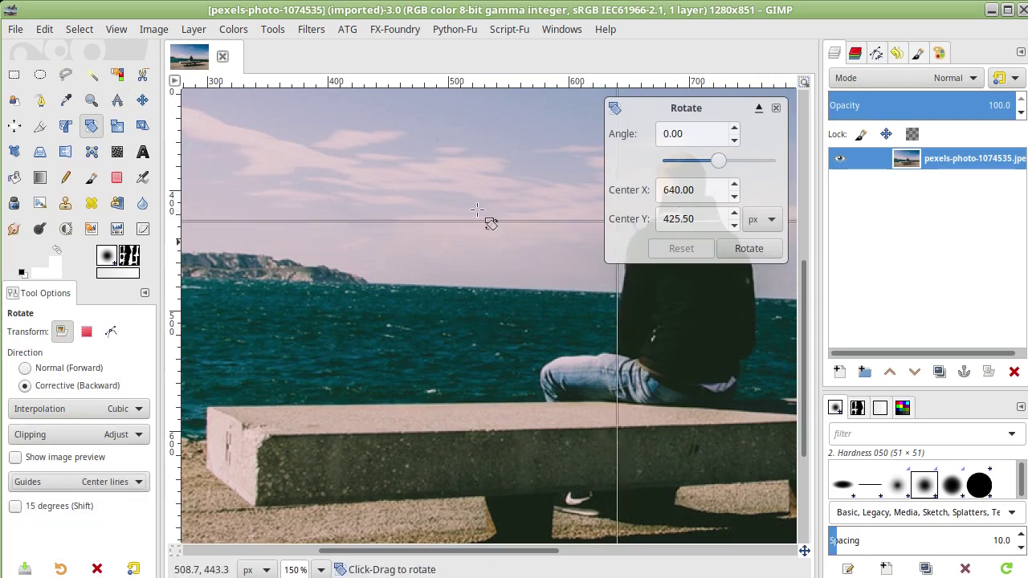
left_click(89, 482)
scroll(83, 528, "down", 1)
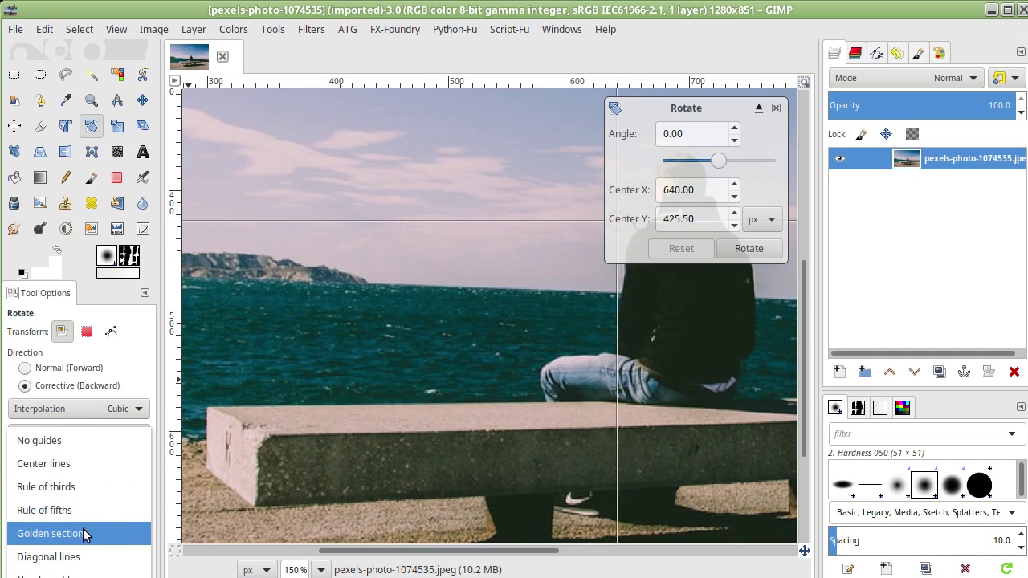
left_click(77, 570)
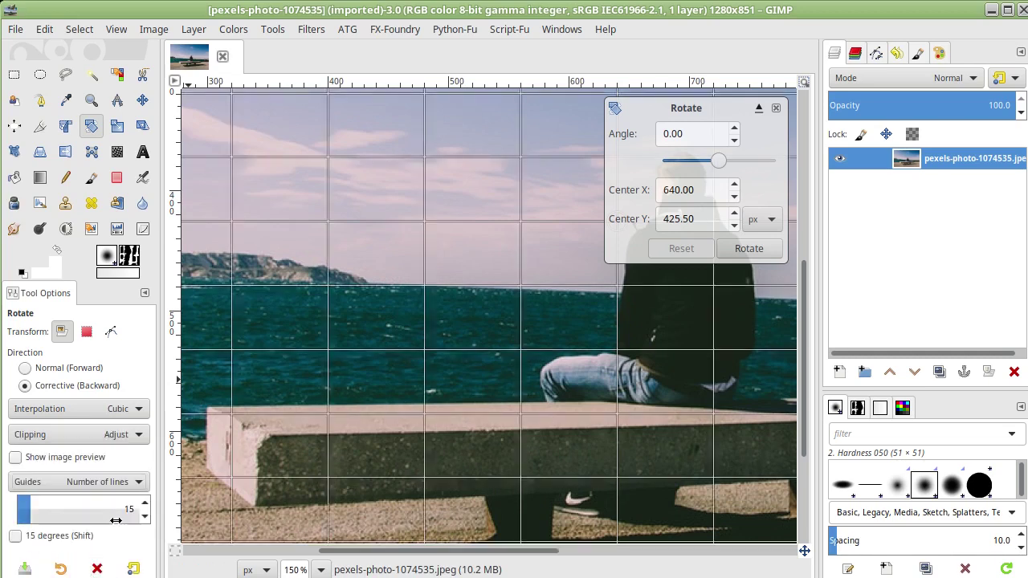
left_click(144, 504)
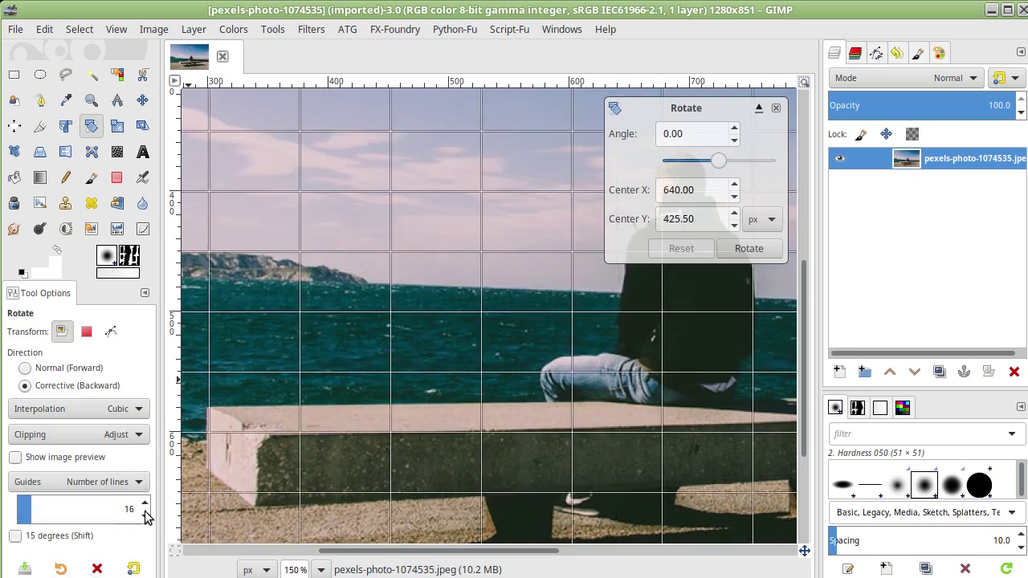
left_click(145, 505)
left_click(145, 505)
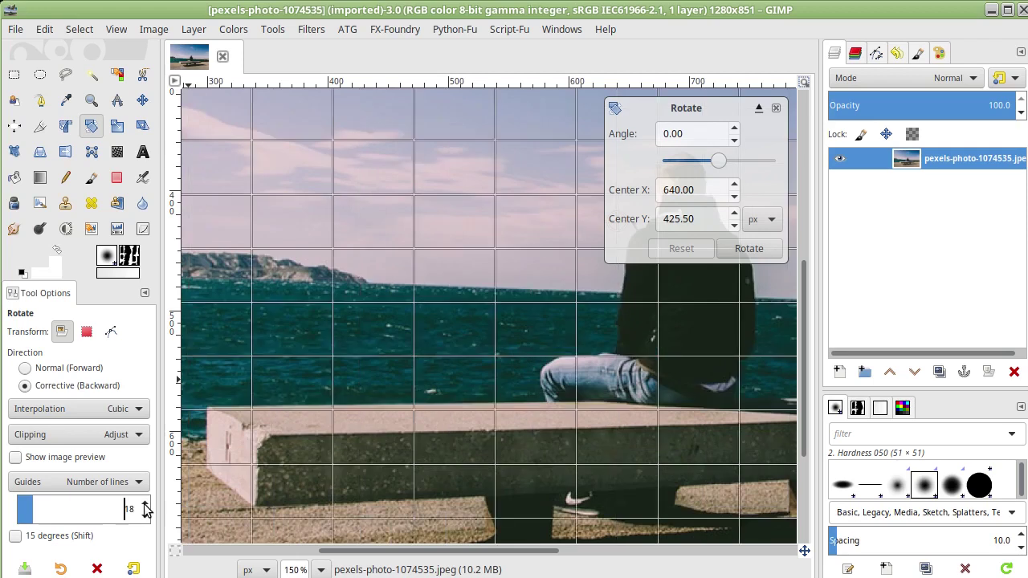
left_click(145, 505)
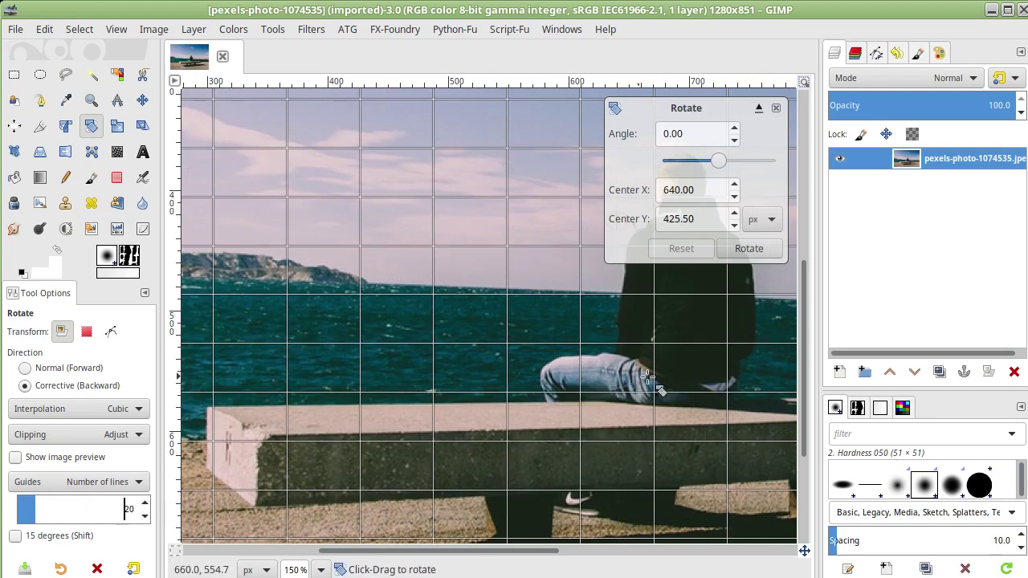
left_click_drag(729, 349, 729, 356)
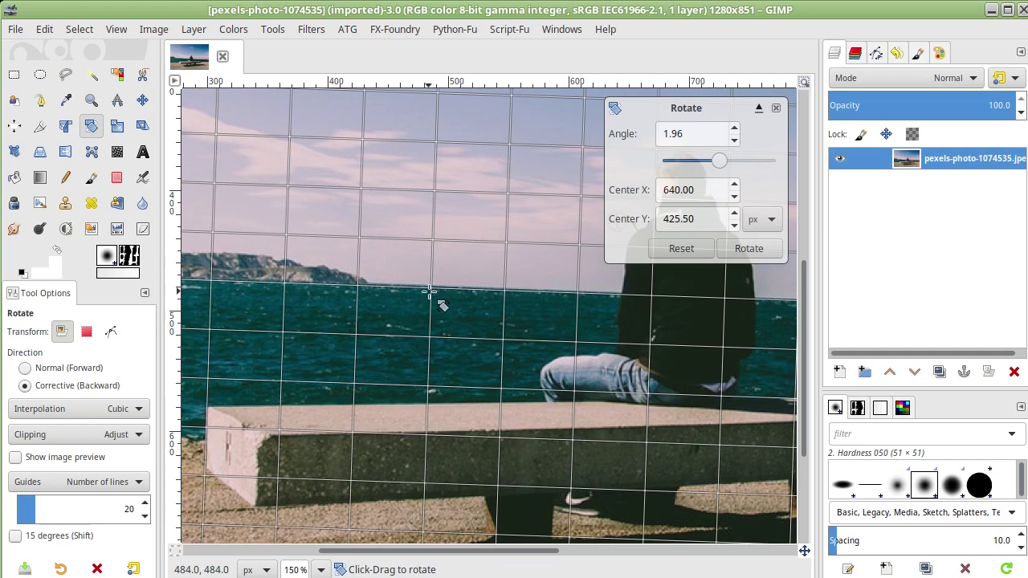
left_click(117, 100)
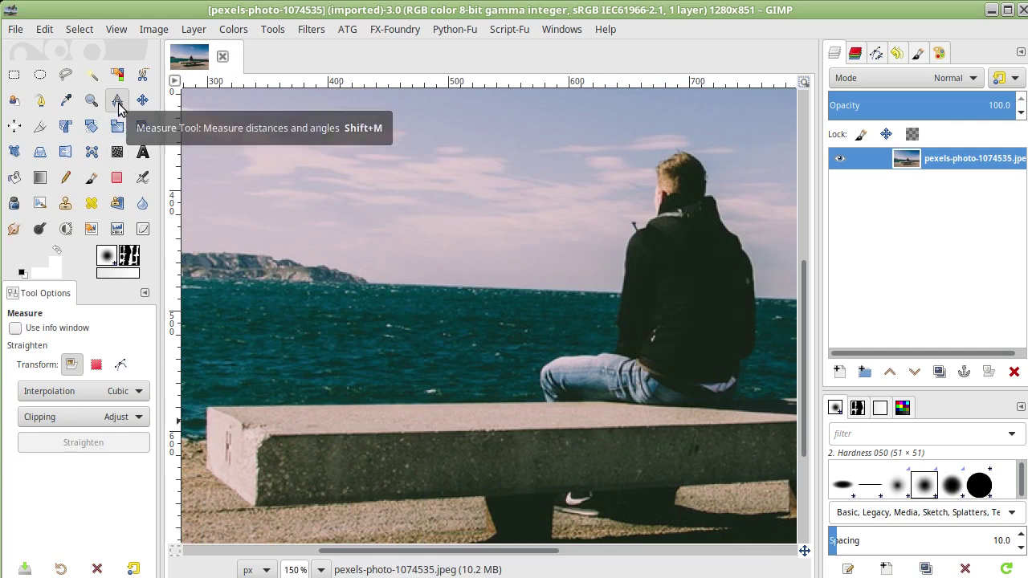
- At 100% zoom, draw a measuring line along the horizon from the left shoreline toward the lighthouse
key("1")
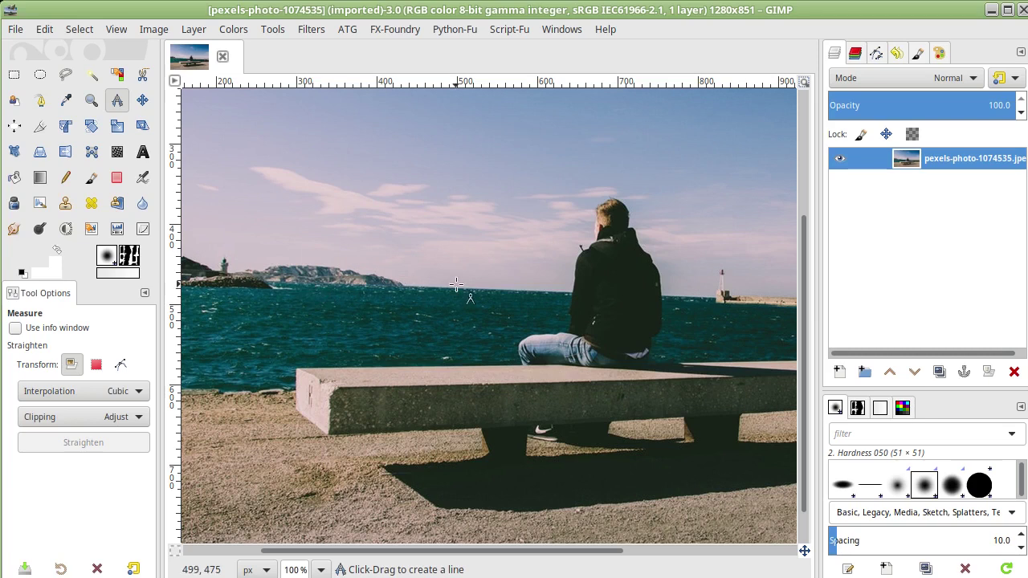
scroll(456, 286, "up", 2)
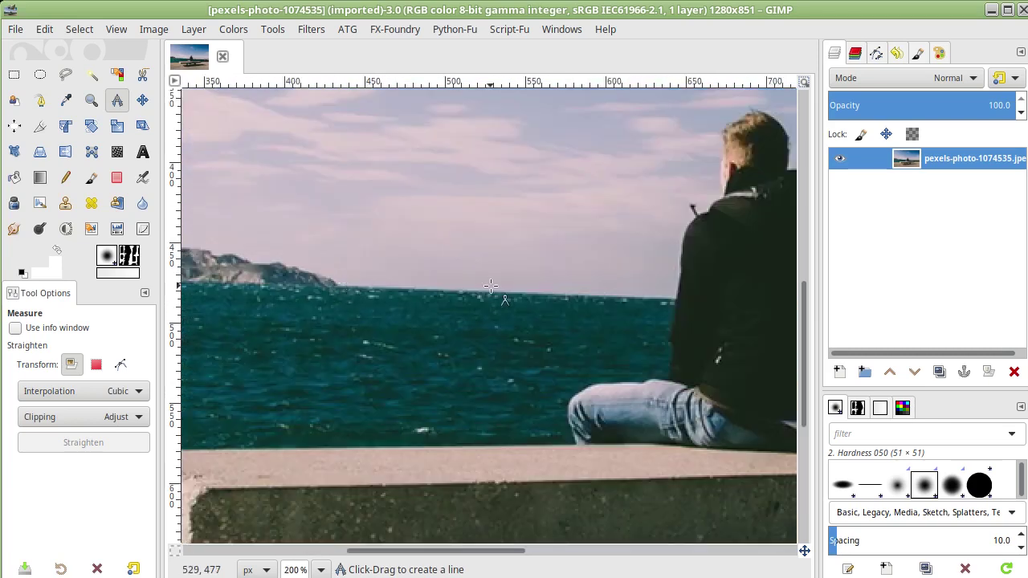
left_click_drag(491, 285, 330, 255)
scroll(330, 255, "down", 2)
scroll(229, 255, "up", 1)
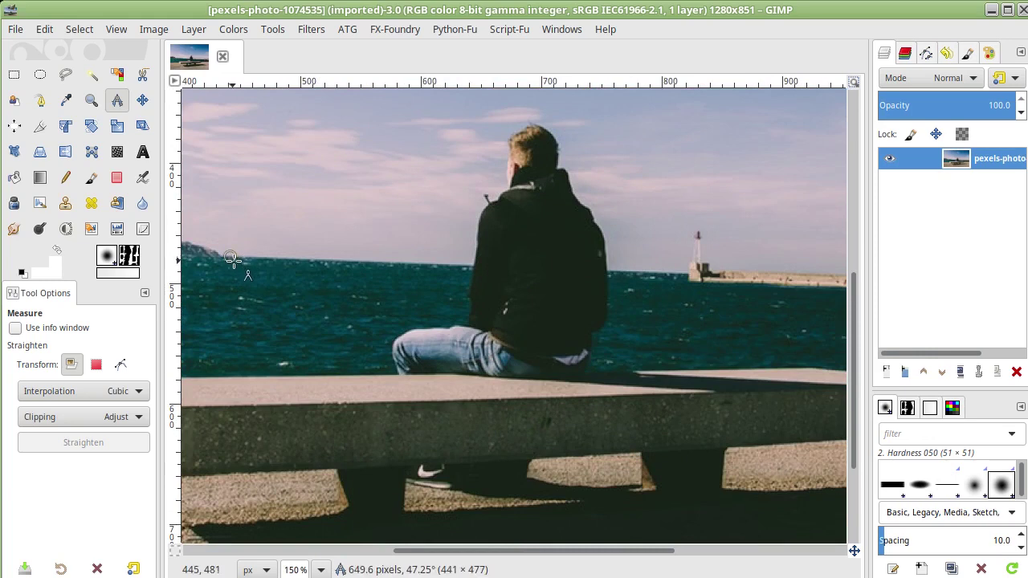
scroll(228, 256, "up", 3)
scroll(221, 247, "up", 2)
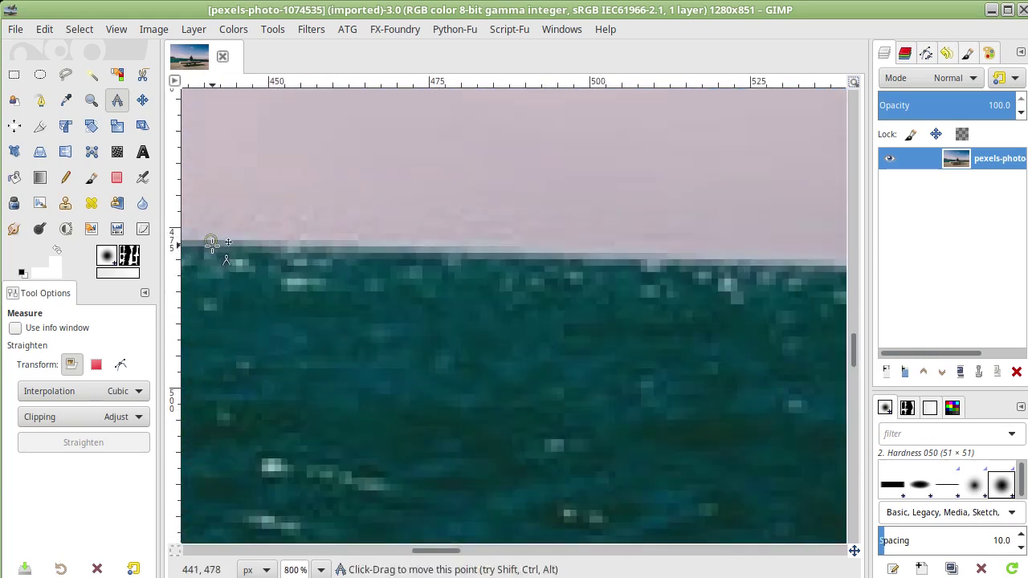
scroll(241, 245, "down", 3)
scroll(247, 246, "down", 1)
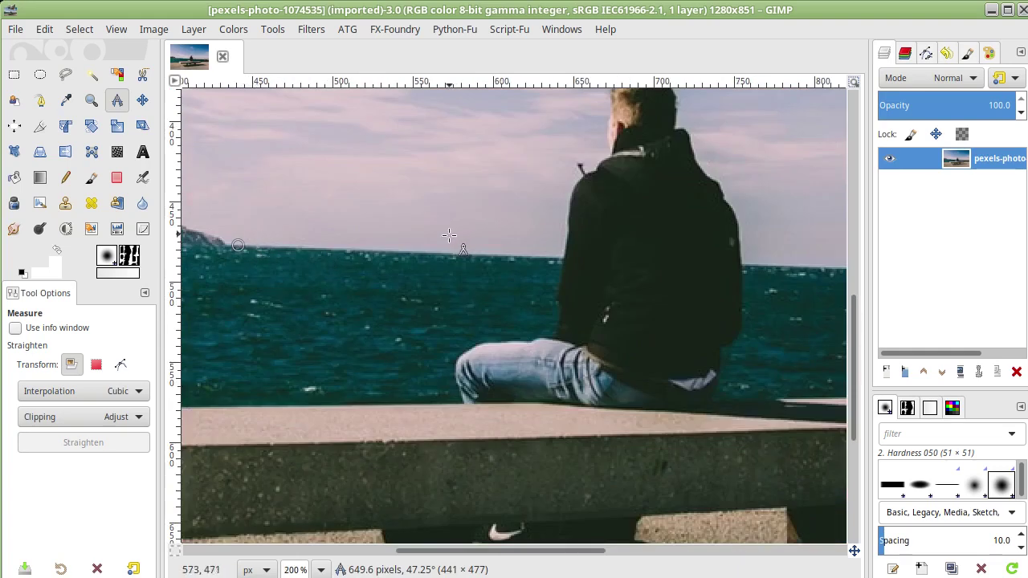
scroll(361, 238, "right", 2)
scroll(399, 241, "left", 1)
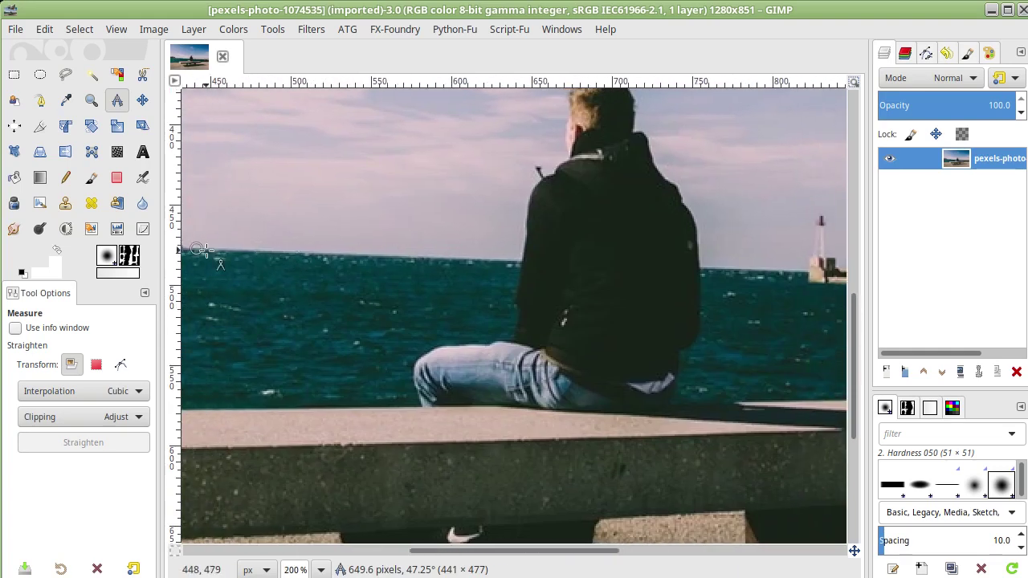
left_click_drag(196, 249, 637, 261)
mouse_move(708, 264)
left_mouse_down()
mouse_move(806, 273)
mouse_move(795, 274)
left_mouse_up()
key("Return")
- Zoom in at the lighthouse and refine the line's end on the horizon, reading 2.12°
key("3")
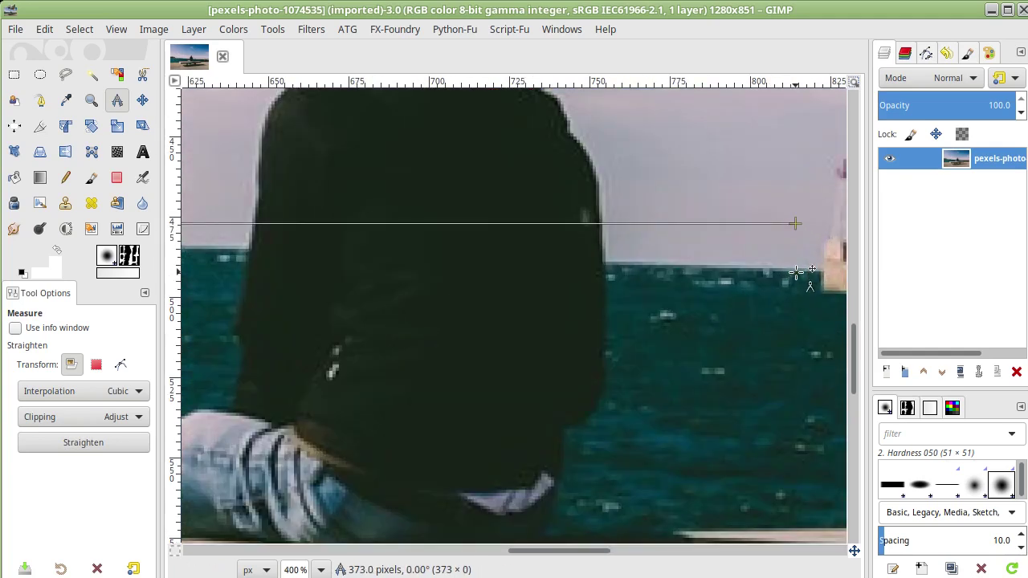
key("4")
mouse_move(794, 174)
left_mouse_down()
mouse_move(803, 271)
mouse_move(808, 264)
left_mouse_up()
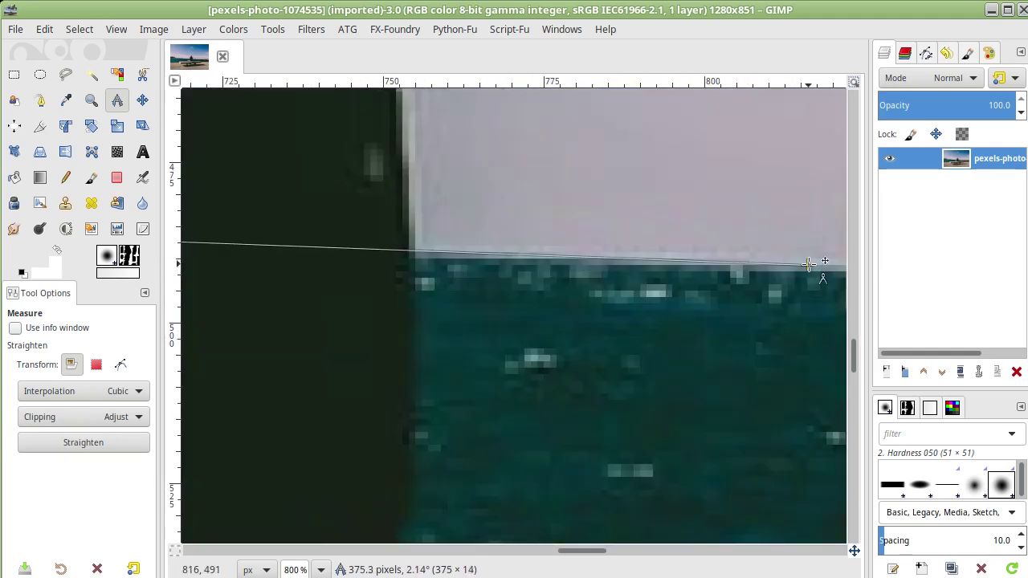
scroll(809, 265, "up", 1, "ctrl")
scroll(808, 264, "up", 1, "ctrl")
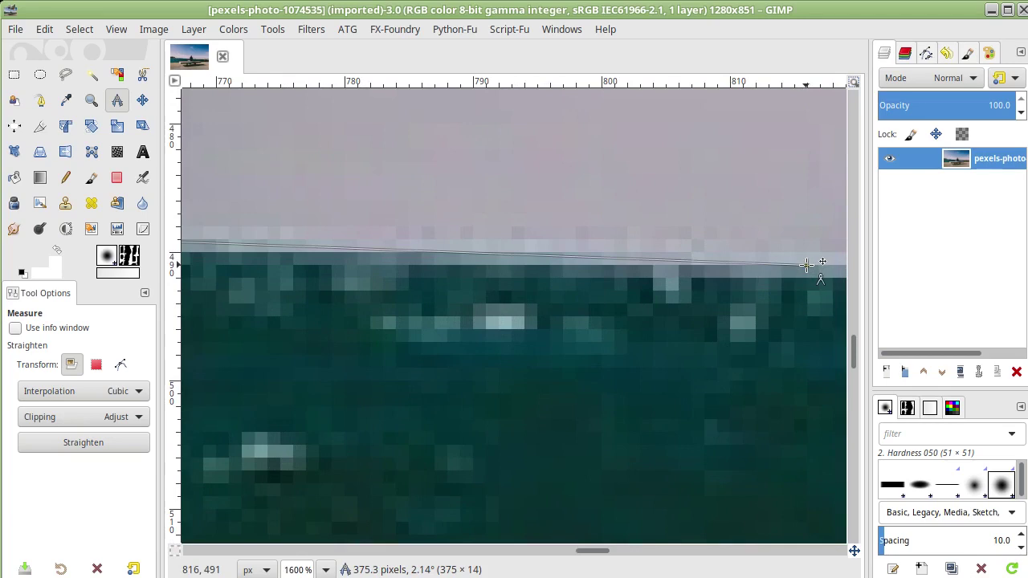
scroll(805, 265, "up", 3)
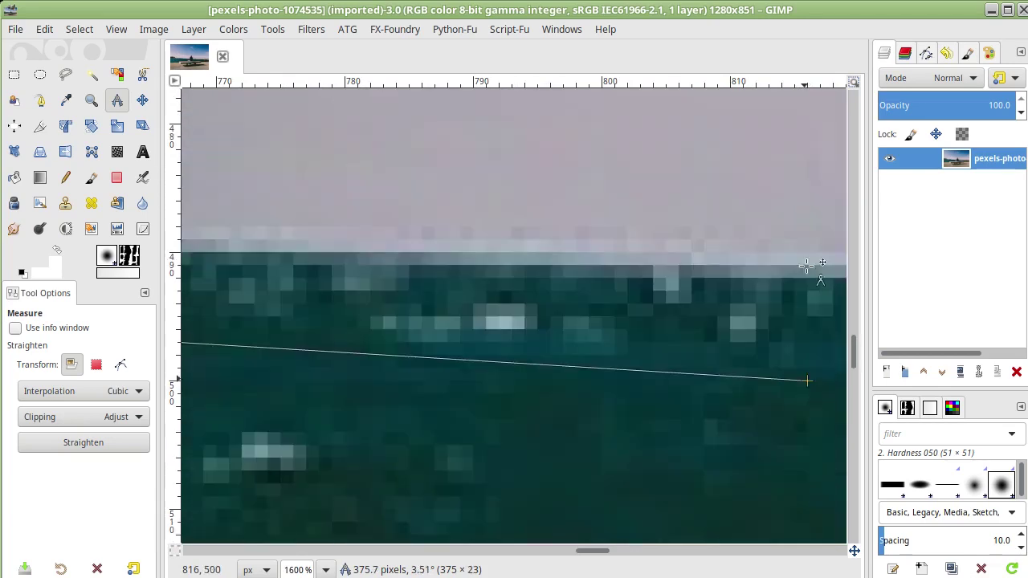
left_click_drag(819, 270, 793, 318)
scroll(793, 318, "down", 2, "ctrl")
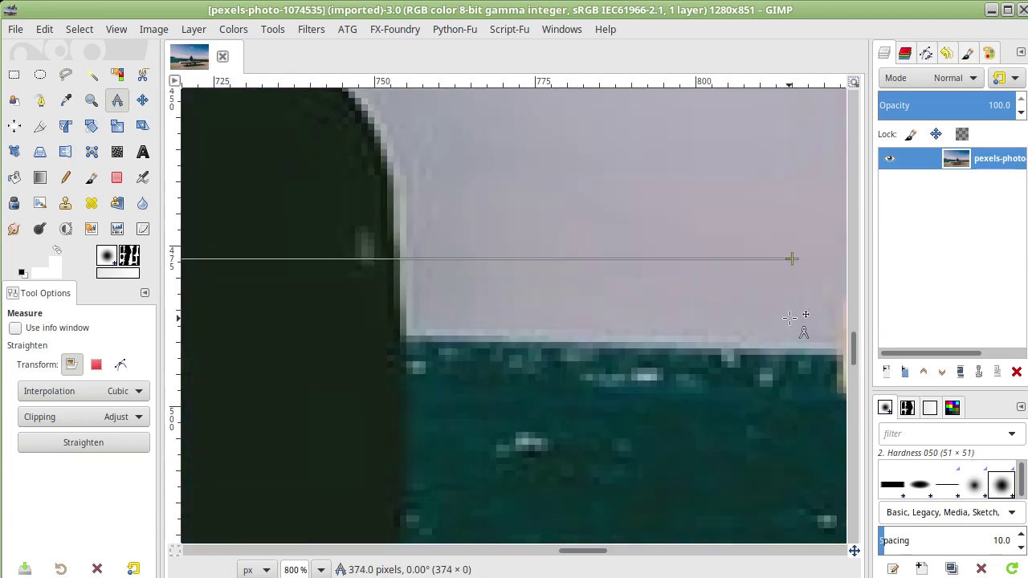
scroll(791, 318, "down", 1, "ctrl")
scroll(789, 318, "down", 1, "ctrl")
scroll(787, 318, "down", 1, "ctrl")
scroll(786, 318, "up", 2, "ctrl")
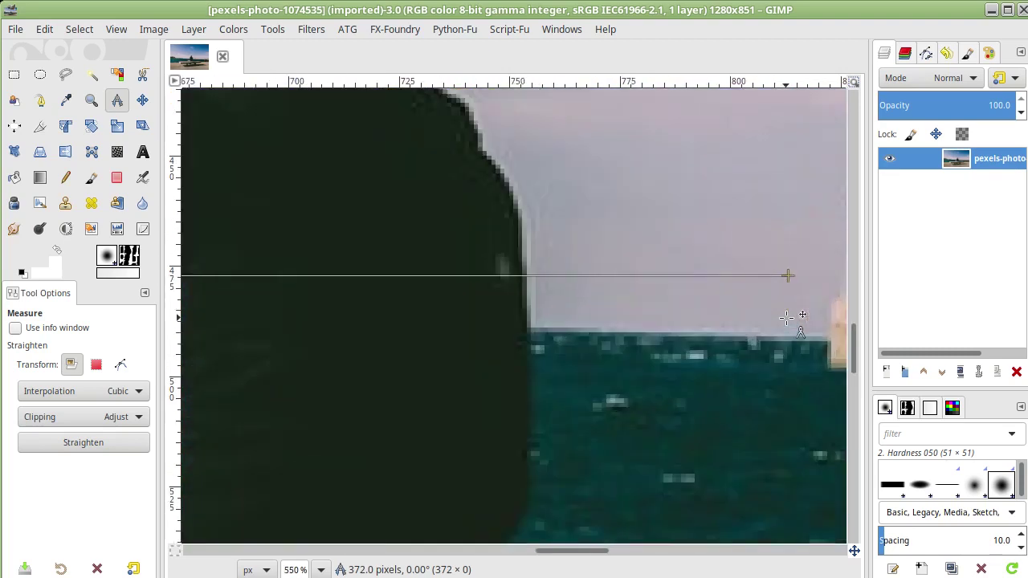
scroll(786, 318, "down", 1, "ctrl")
scroll(786, 317, "up", 1, "ctrl")
mouse_move(786, 275)
left_mouse_down()
mouse_move(786, 335)
mouse_move(819, 337)
left_mouse_up()
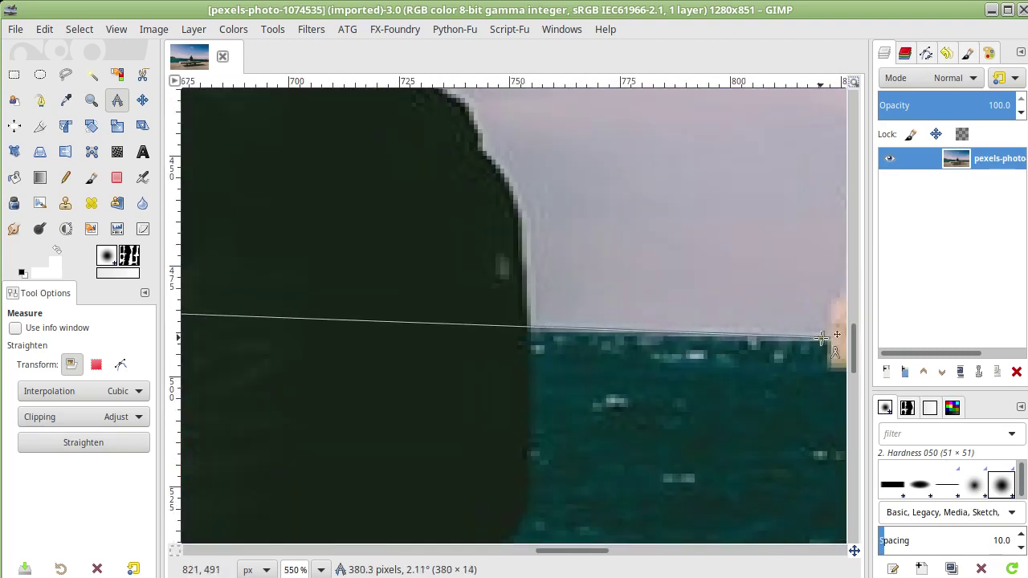
scroll(693, 334, "down", 4, "ctrl")
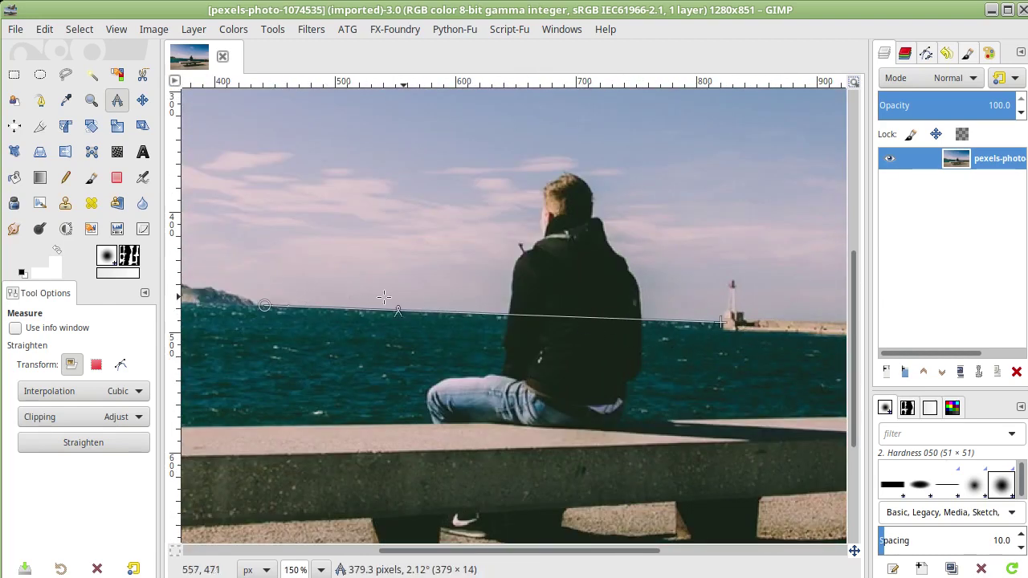
- Straighten the photo by the measured angle so the horizon reads 0.00°, then zoom out
left_click(87, 444)
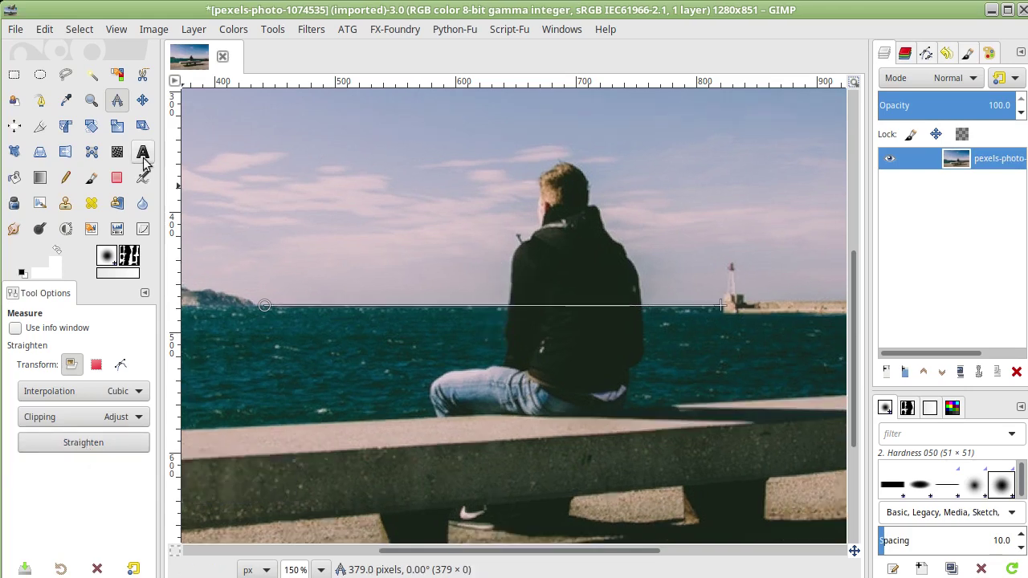
left_click(14, 75)
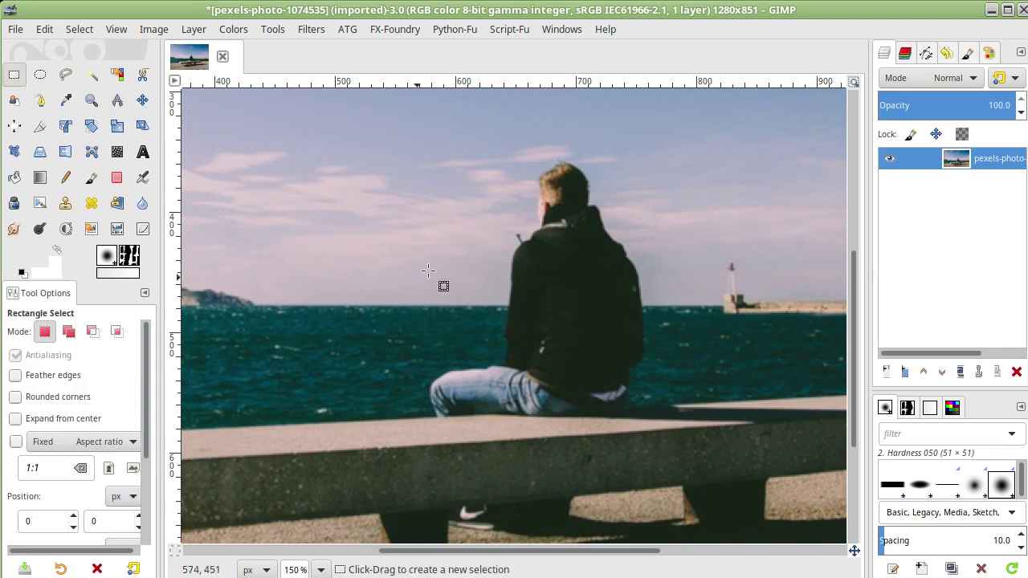
scroll(443, 284, "down", 4)
scroll(458, 269, "up", 2)
scroll(450, 278, "down", 2)
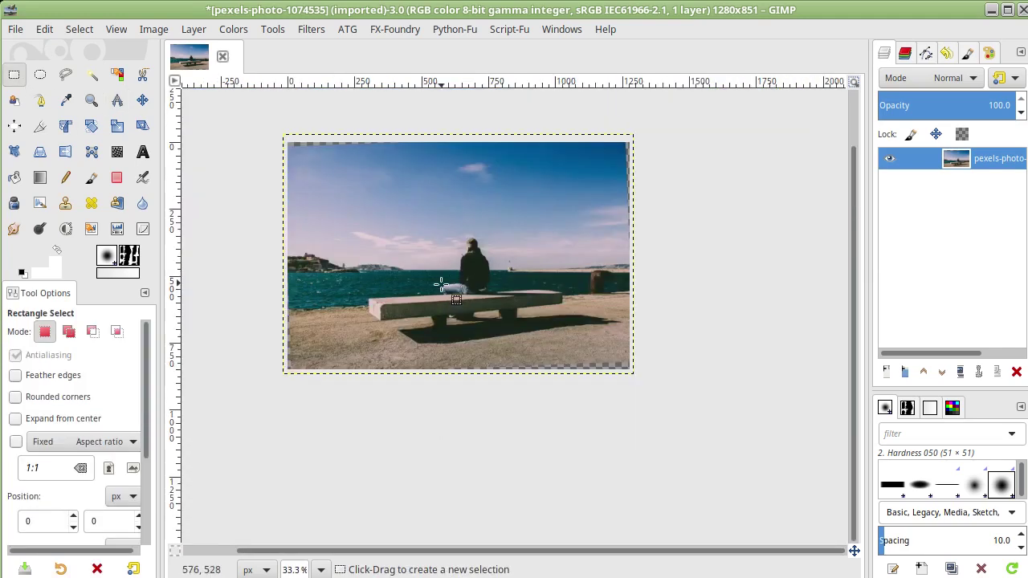
scroll(333, 201, "up", 1)
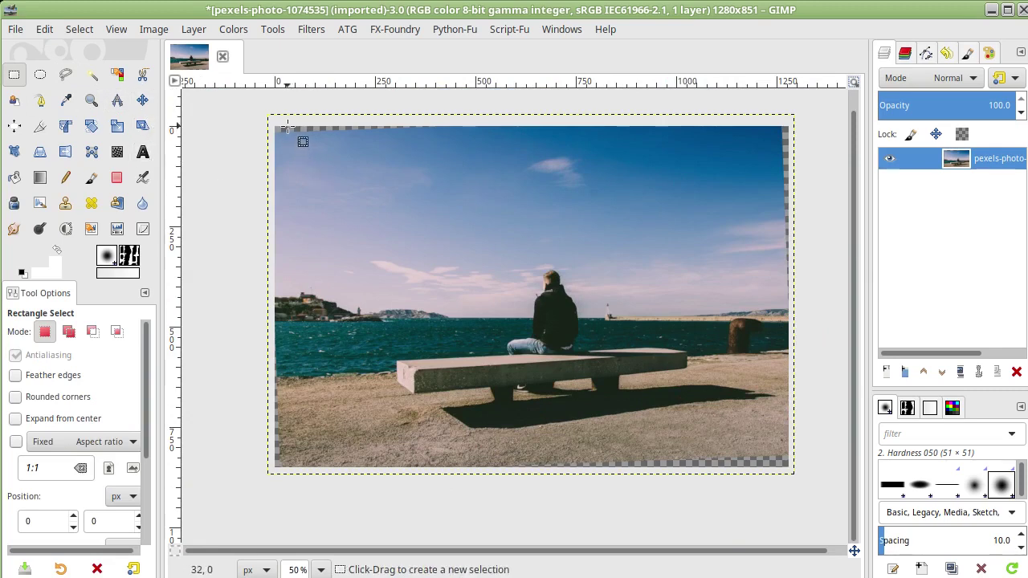
scroll(299, 137, "up", 2)
scroll(305, 140, "up", 2)
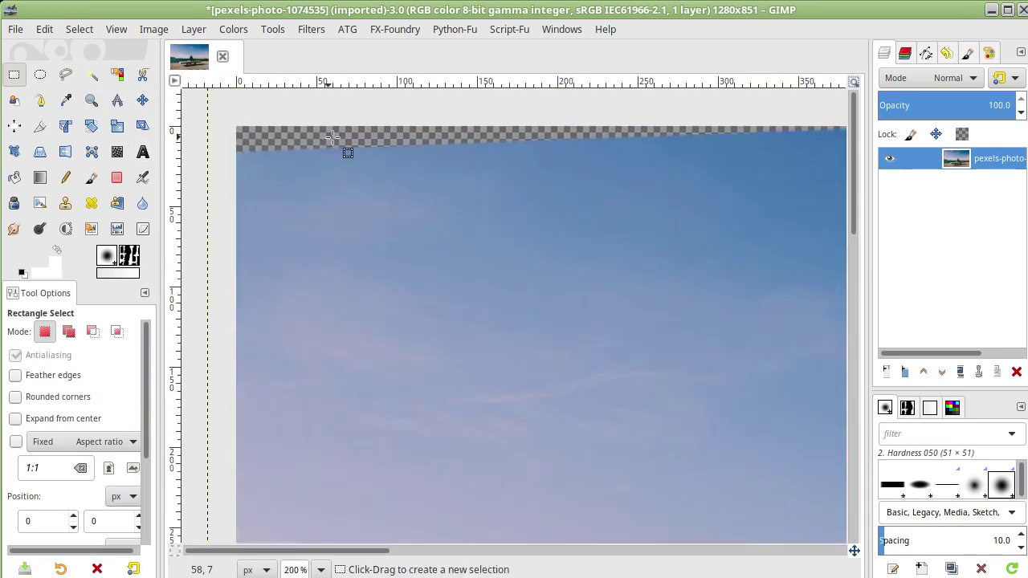
scroll(402, 161, "down", 4)
- Crop to a 1230×778 rectangle drawn inside the rotated image's transparent edges
scroll(595, 275, "right", 5)
scroll(595, 274, "down", 1)
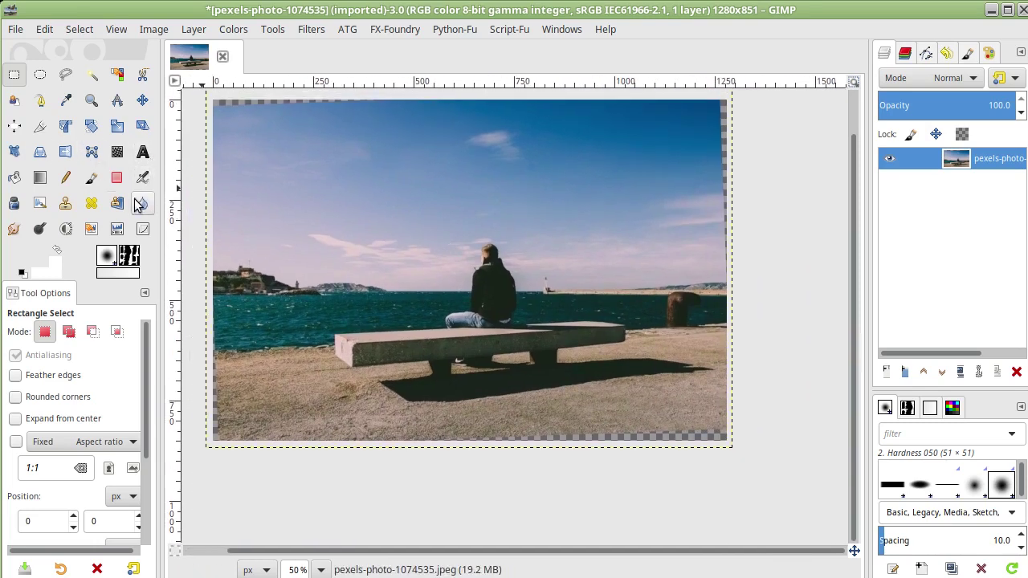
left_click(40, 126)
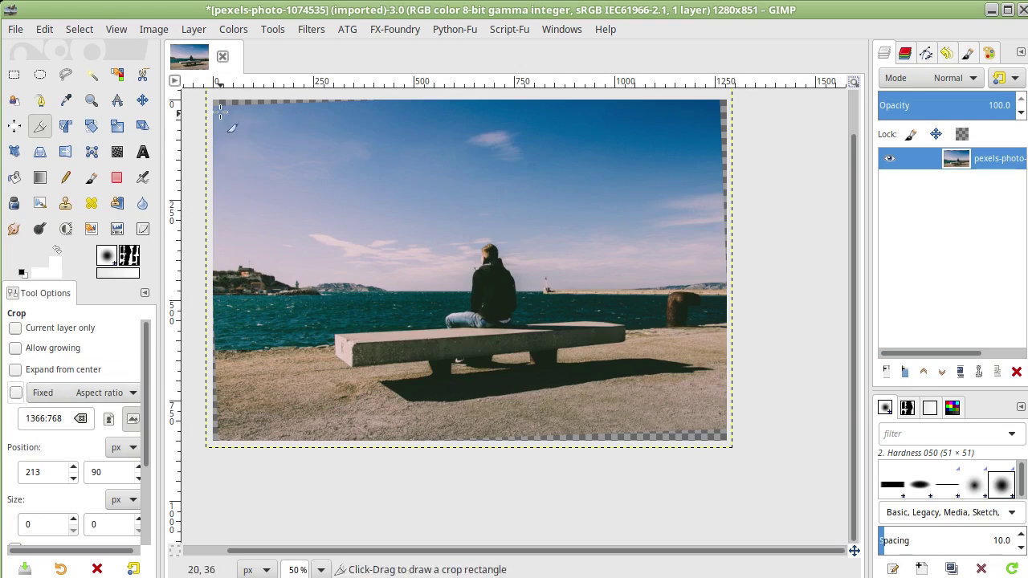
mouse_move(221, 115)
left_mouse_down()
mouse_move(512, 277)
mouse_move(715, 426)
left_mouse_up()
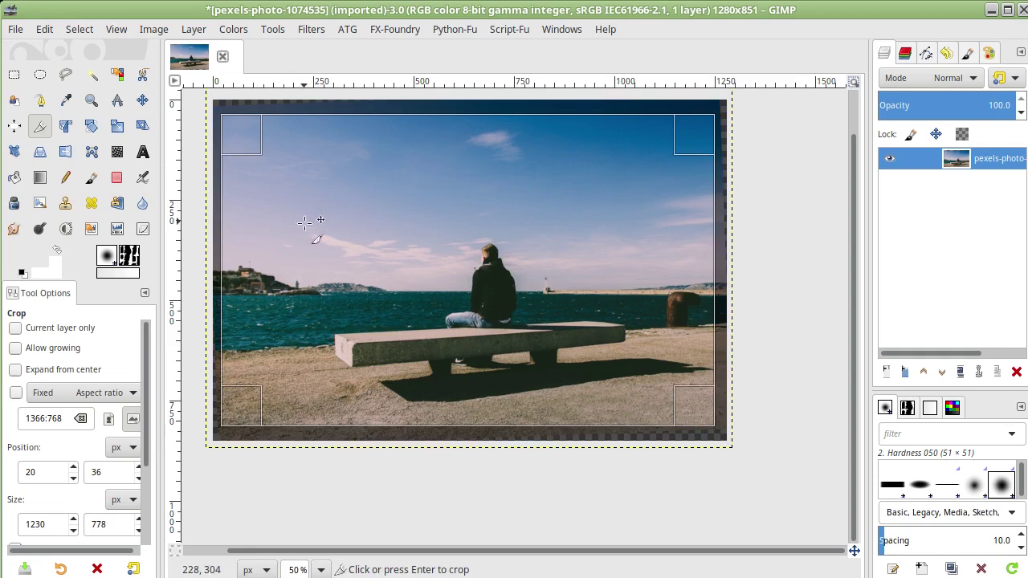
left_click(481, 274)
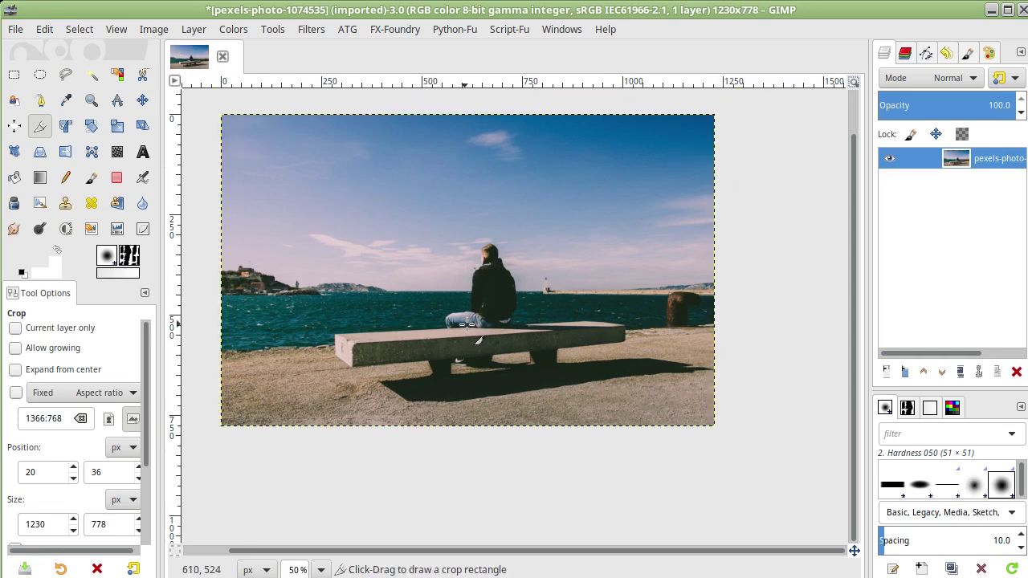
key("2")
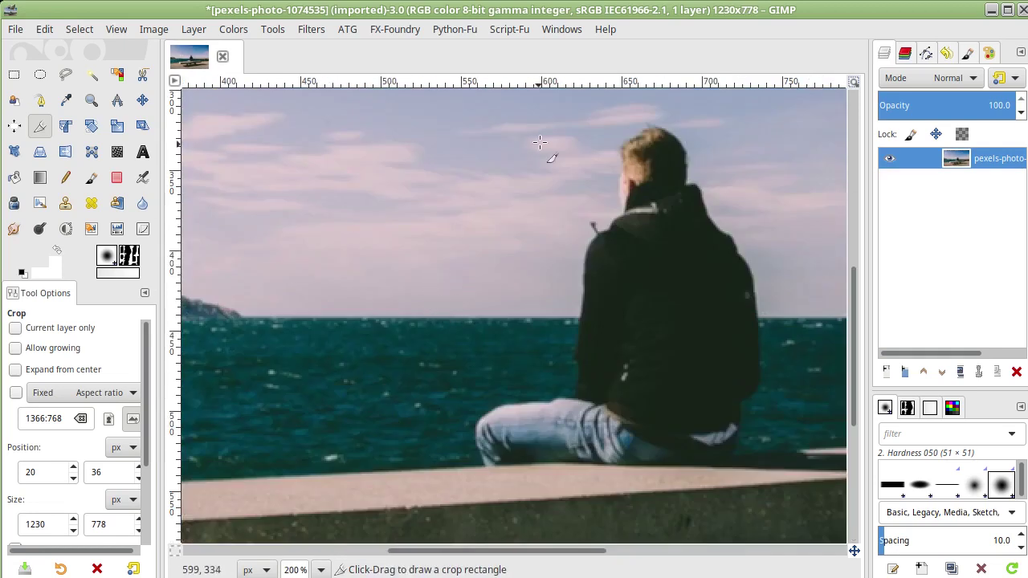
left_click_drag(548, 81, 545, 315)
key("shift+2")
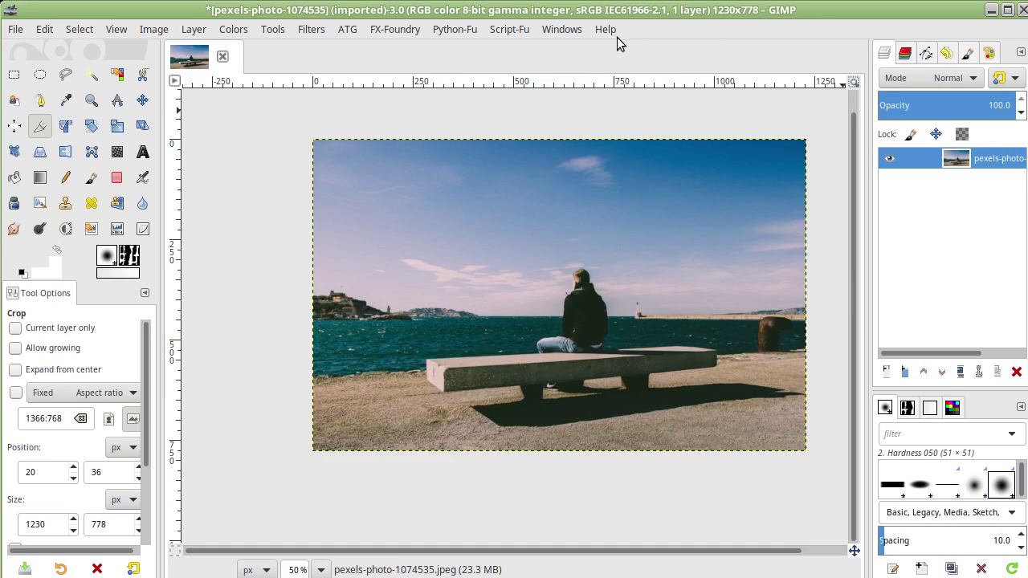
- Open the Dashboard from Windows > Dockable Dialogs and expand its CPU and Memory sections
left_click(569, 33)
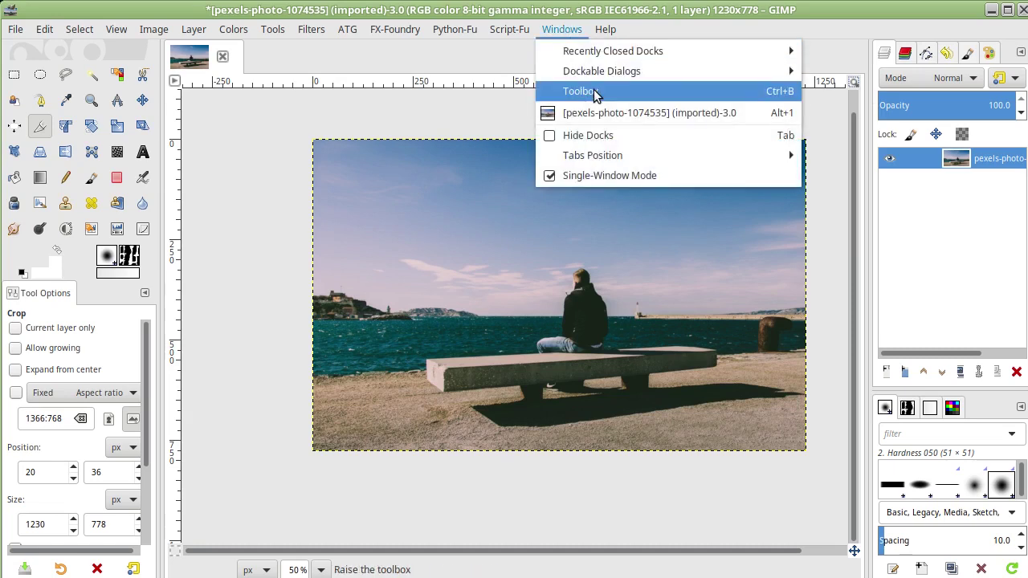
mouse_move(602, 71)
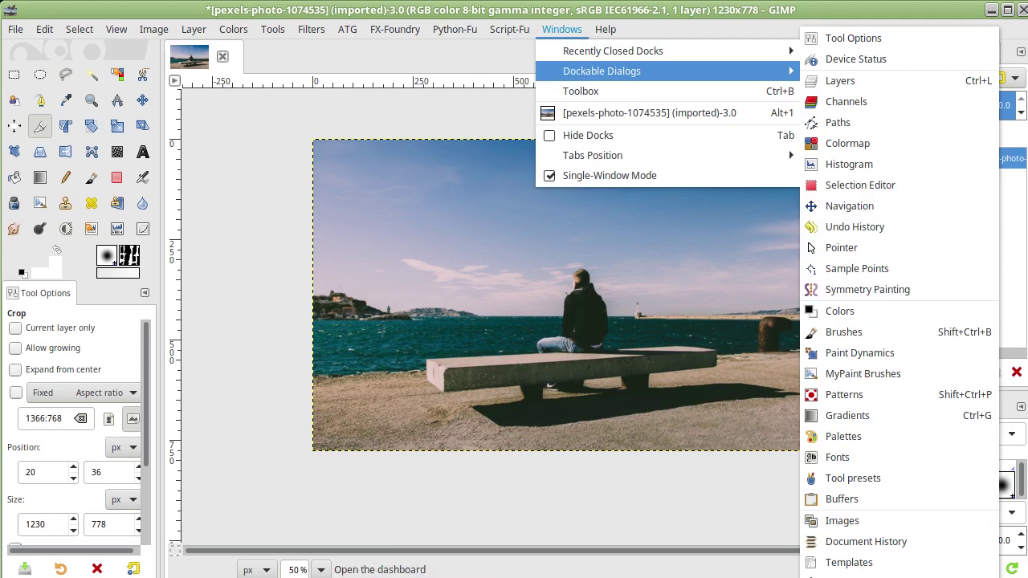
left_click(859, 577)
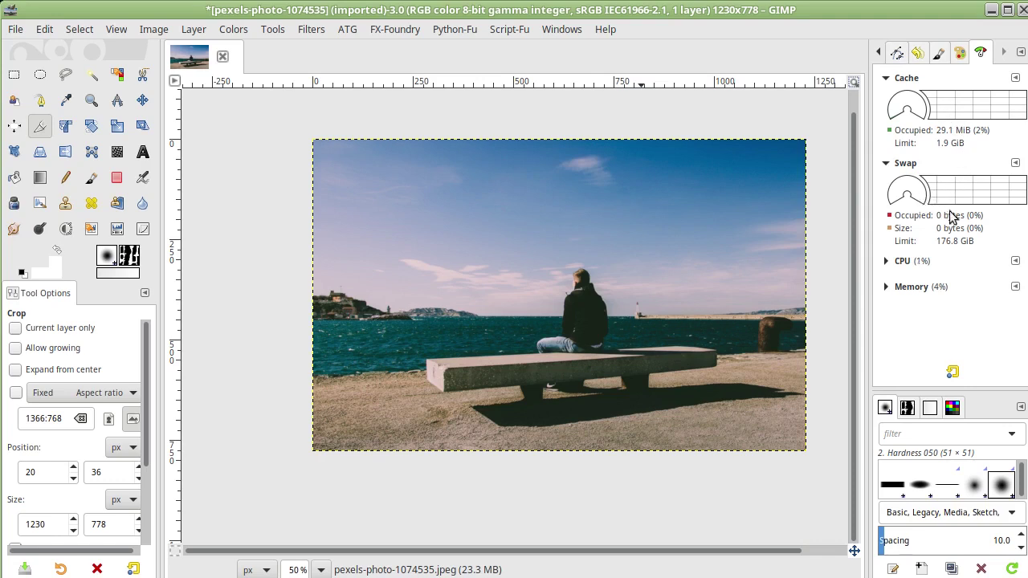
left_click(888, 263)
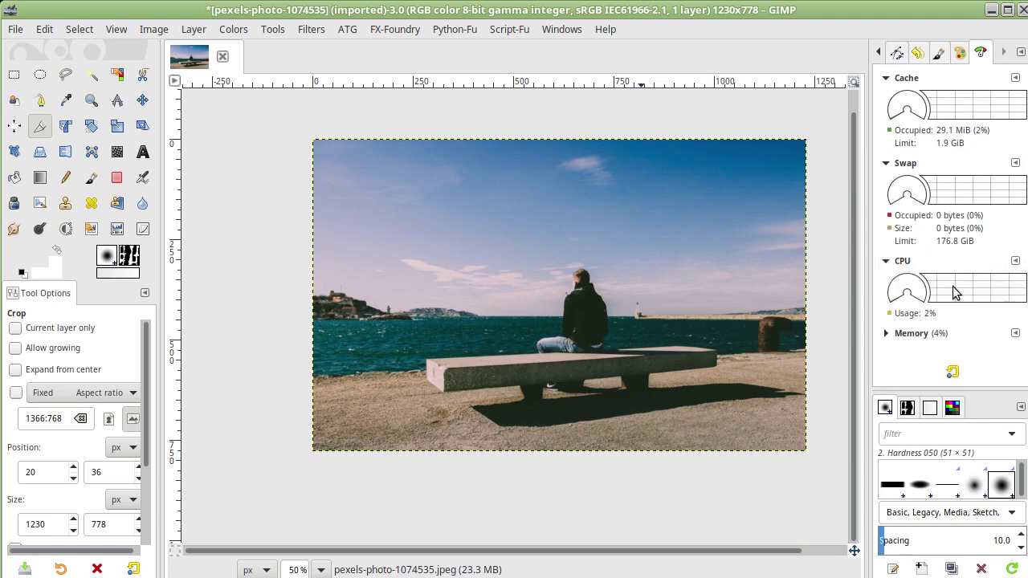
left_click(892, 334)
scroll(931, 321, "down", 1)
scroll(936, 315, "down", 1)
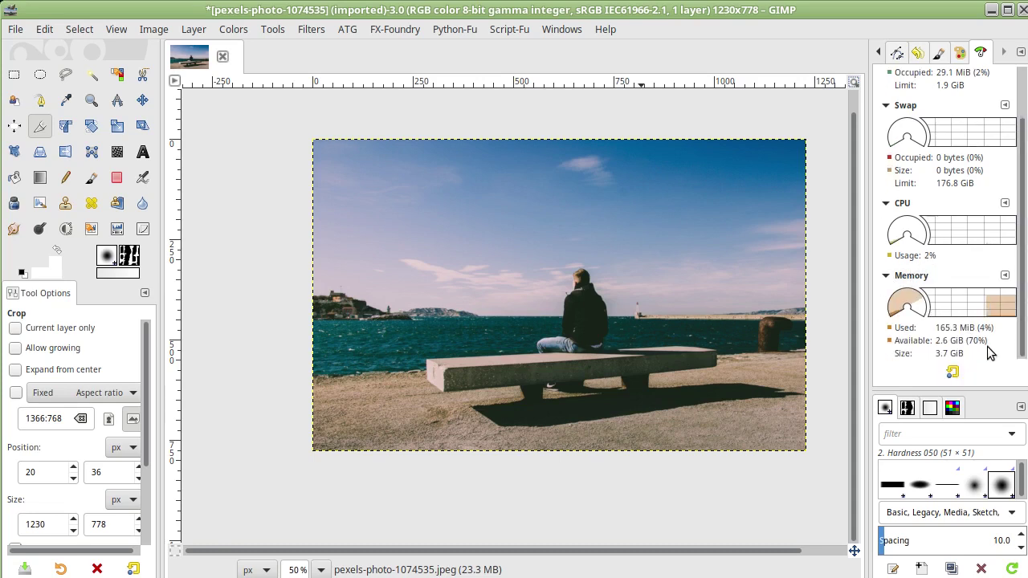
- Zoom out to 66.7% so the entire 1230×778 cropped photo fits the canvas
scroll(963, 250, "up", 2)
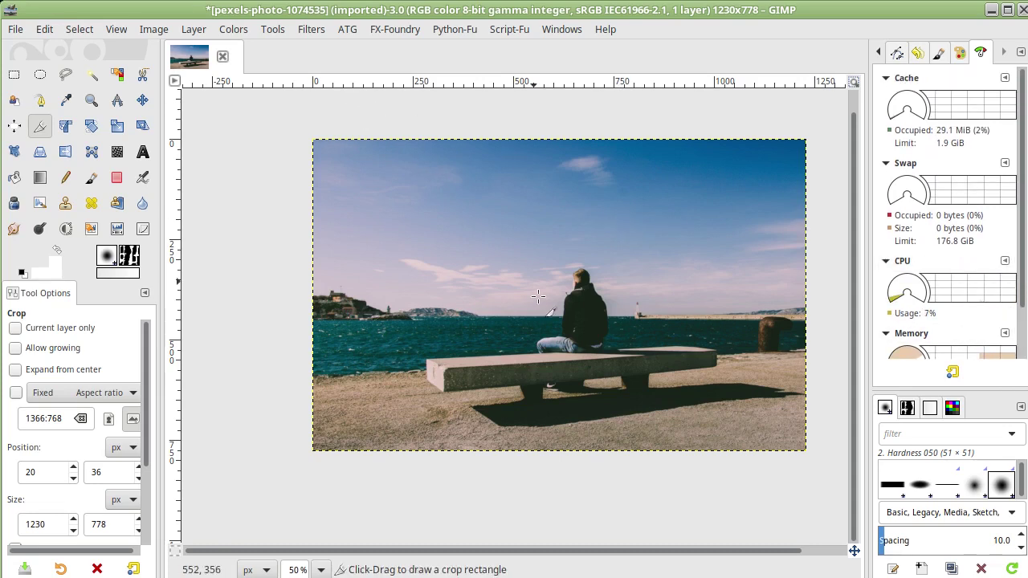
scroll(627, 315, "up", 4)
scroll(622, 314, "down", 3)
scroll(622, 313, "up", 3)
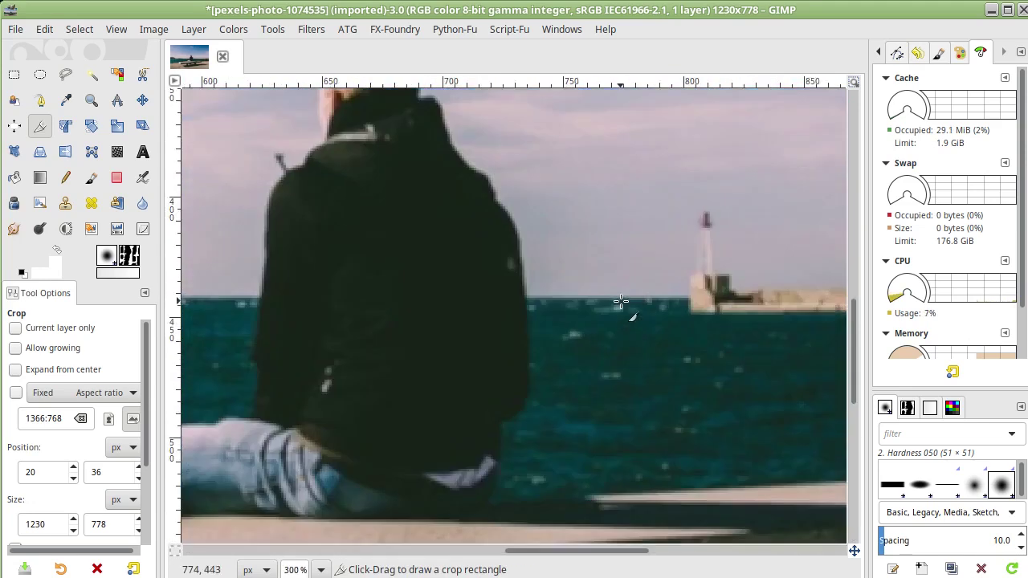
scroll(623, 313, "up", 2)
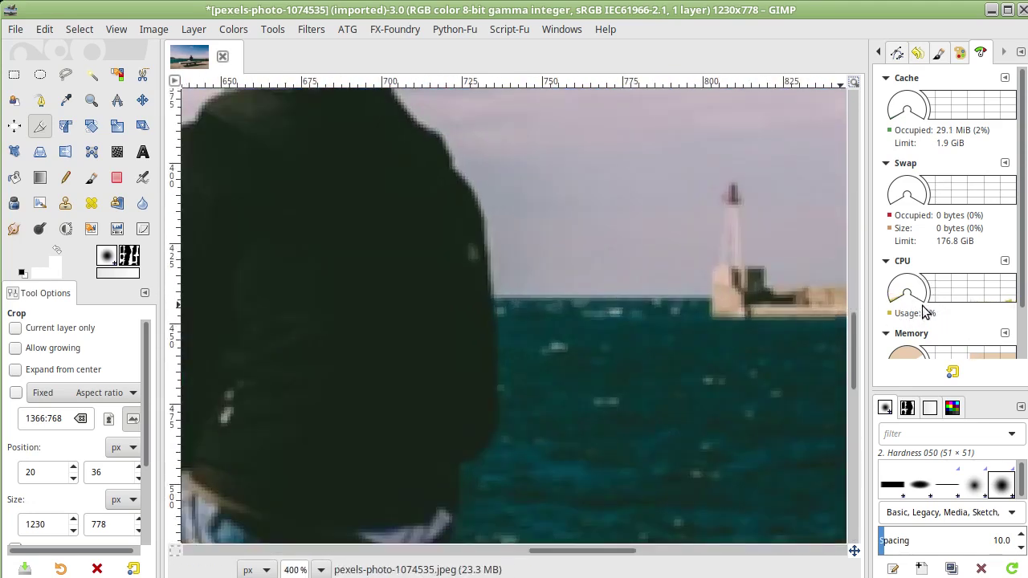
scroll(635, 294, "down", 5)
scroll(637, 270, "up", 7)
scroll(637, 270, "up", 2)
scroll(638, 271, "down", 6)
scroll(639, 272, "up", 7)
scroll(639, 273, "down", 1)
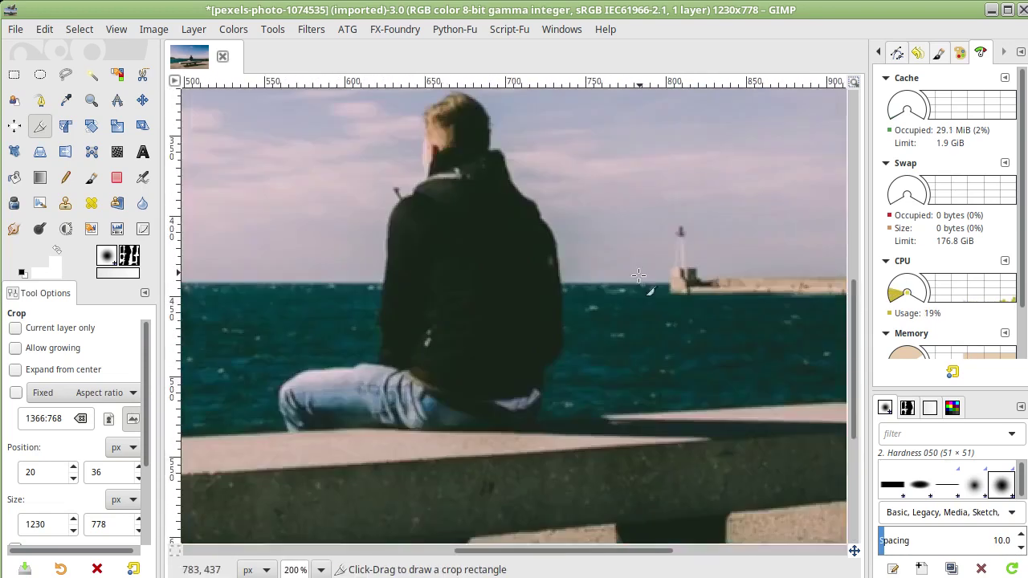
scroll(640, 277, "up", 1)
scroll(640, 277, "down", 3)
scroll(639, 277, "up", 3)
scroll(643, 285, "down", 2)
scroll(650, 293, "up", 3)
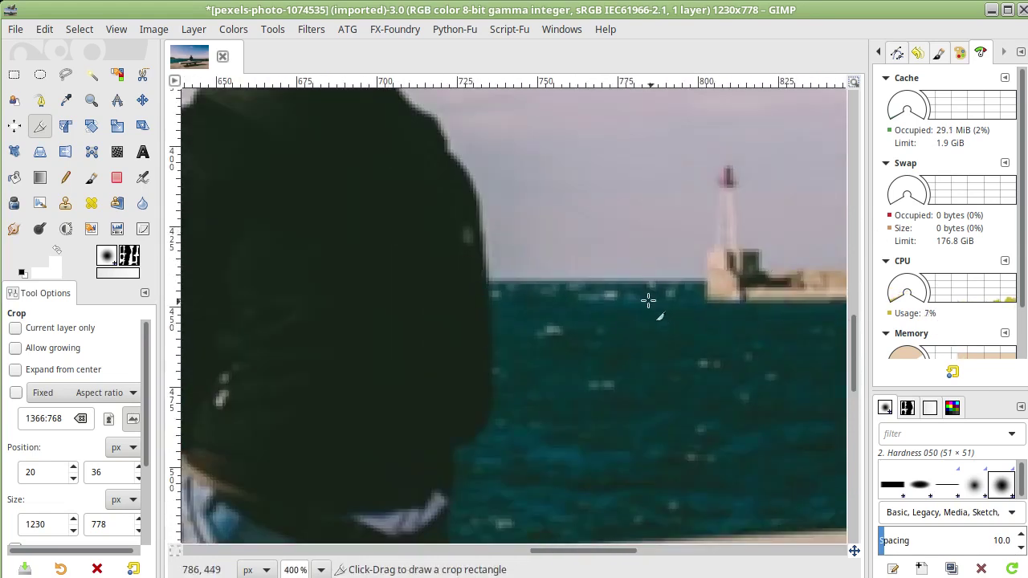
scroll(640, 298, "down", 3)
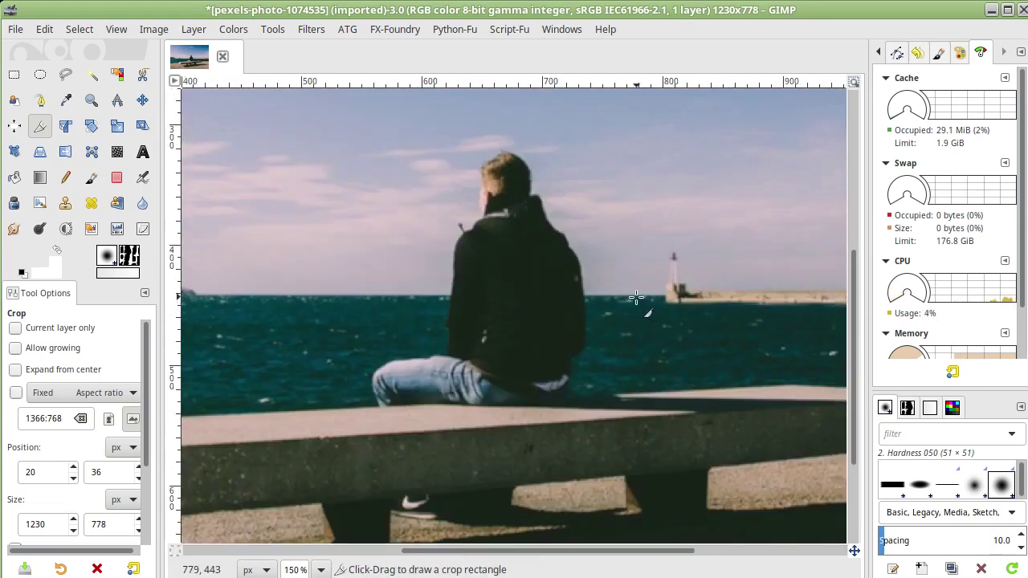
scroll(638, 298, "down", 1)
scroll(638, 298, "down", 1)
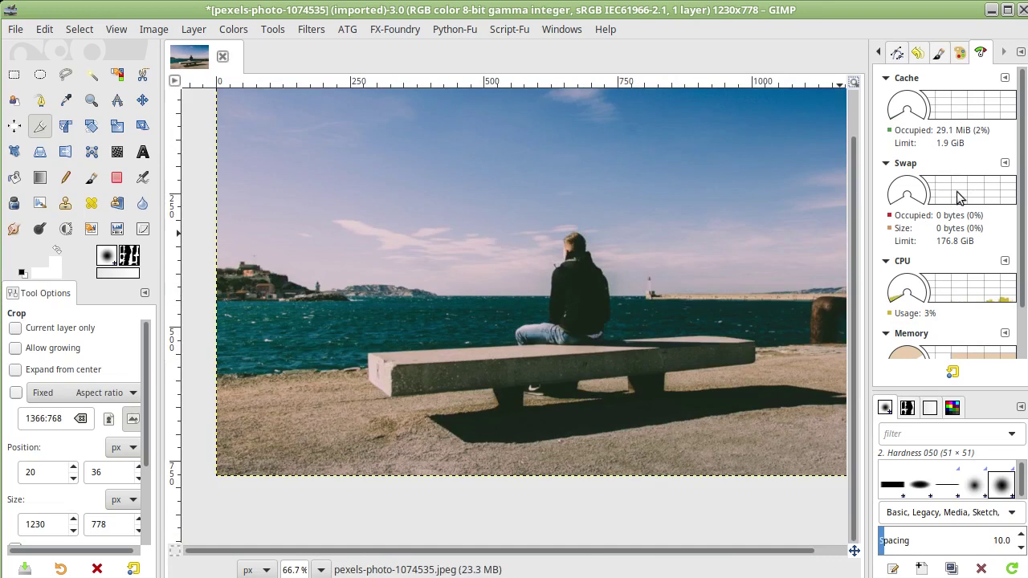
- Look through the display options of the Dashboard's swap, cache and memory monitors
left_click(1004, 165)
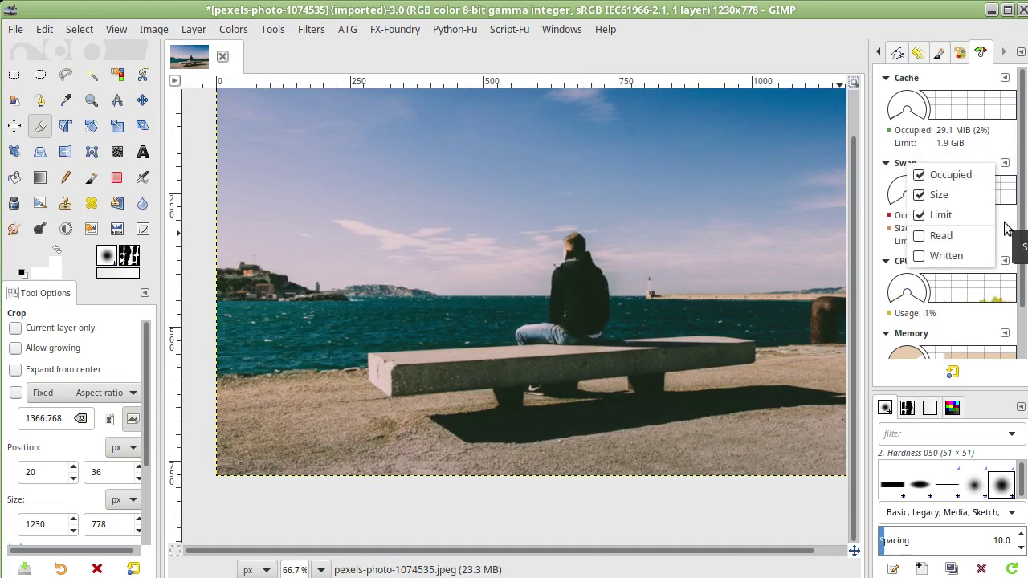
left_click(1008, 85)
left_click(1005, 80)
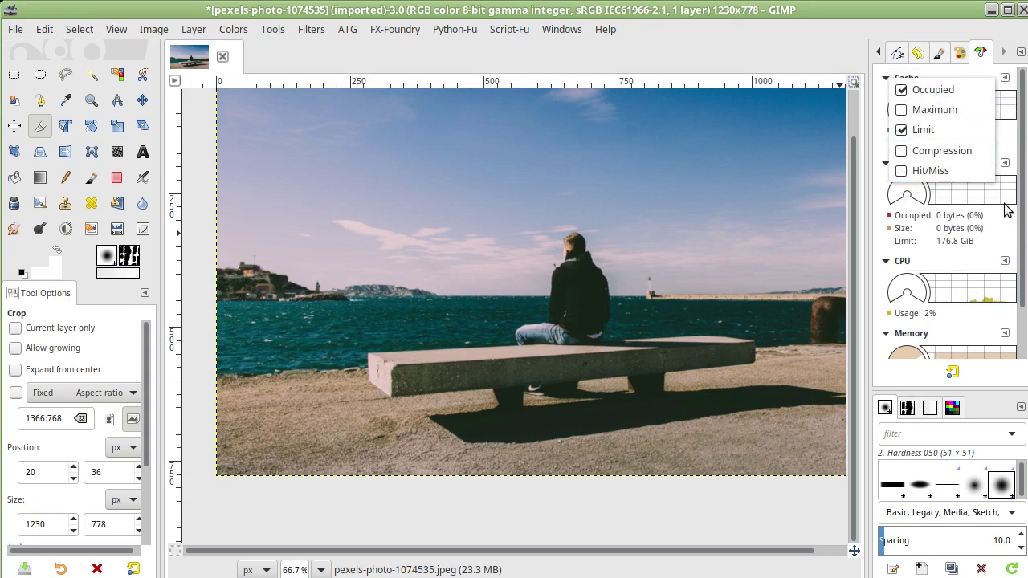
left_click(1007, 150)
scroll(960, 300, "down", 2)
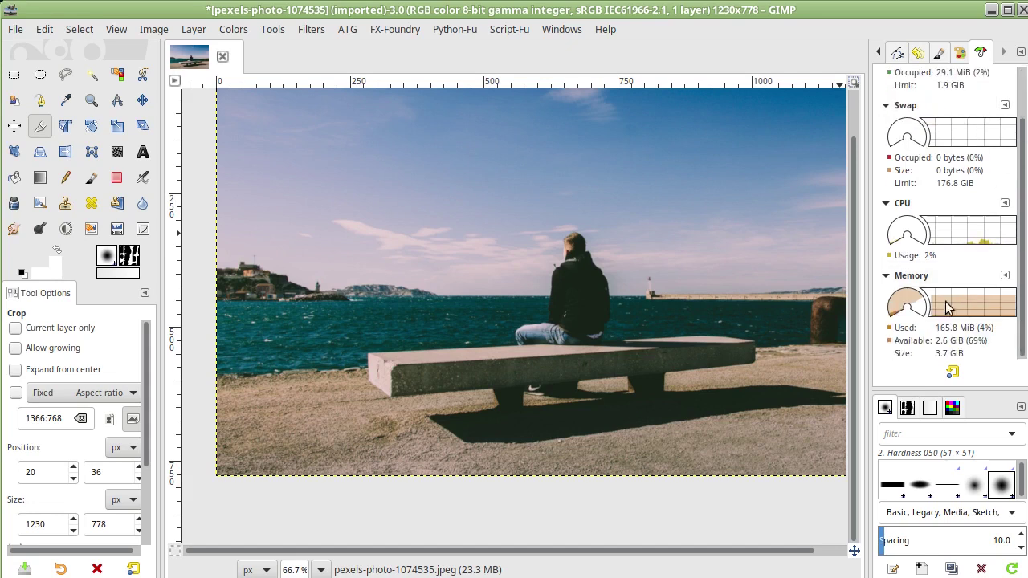
left_click(1006, 276)
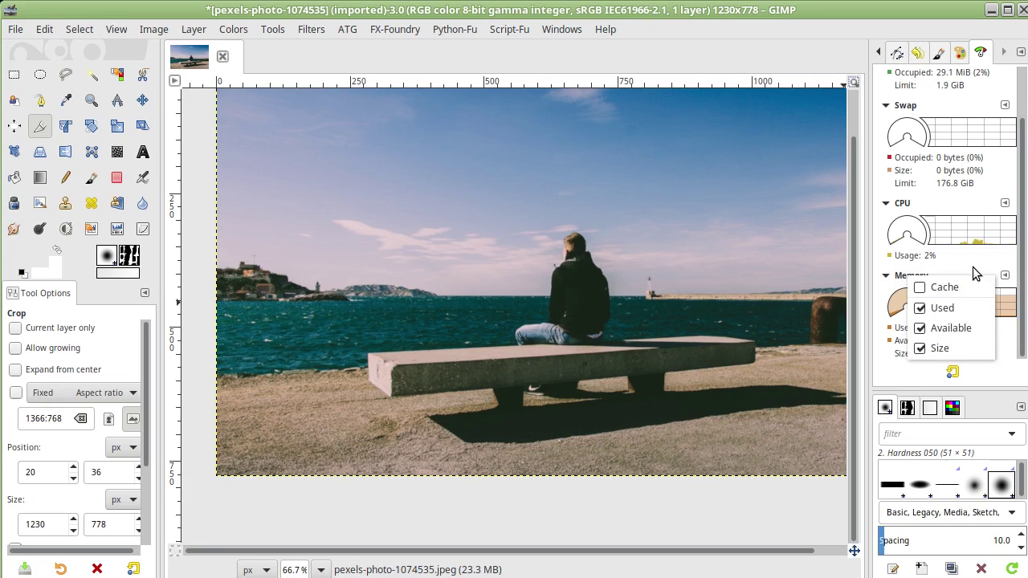
left_click(970, 267)
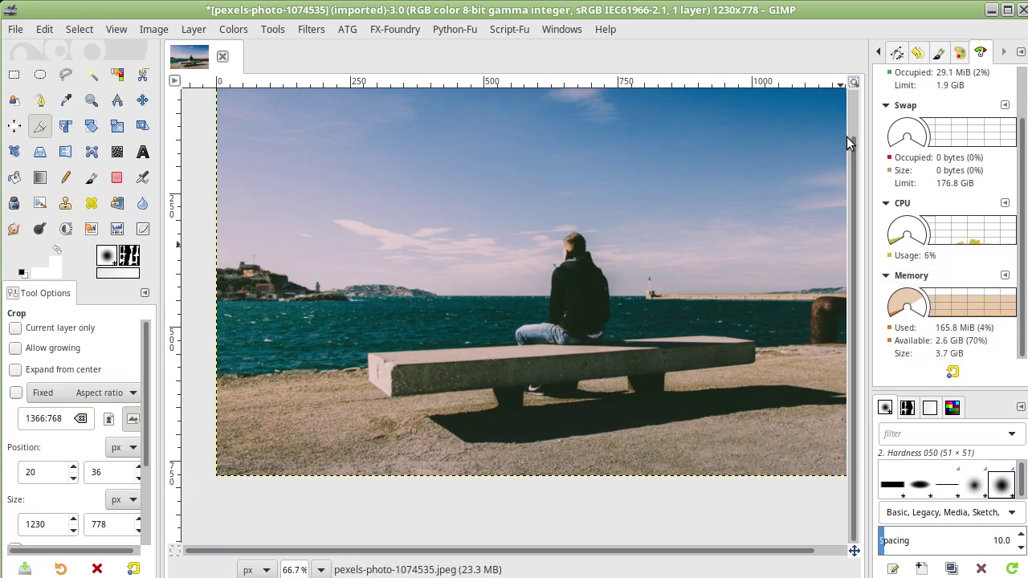
scroll(993, 202, "up", 2)
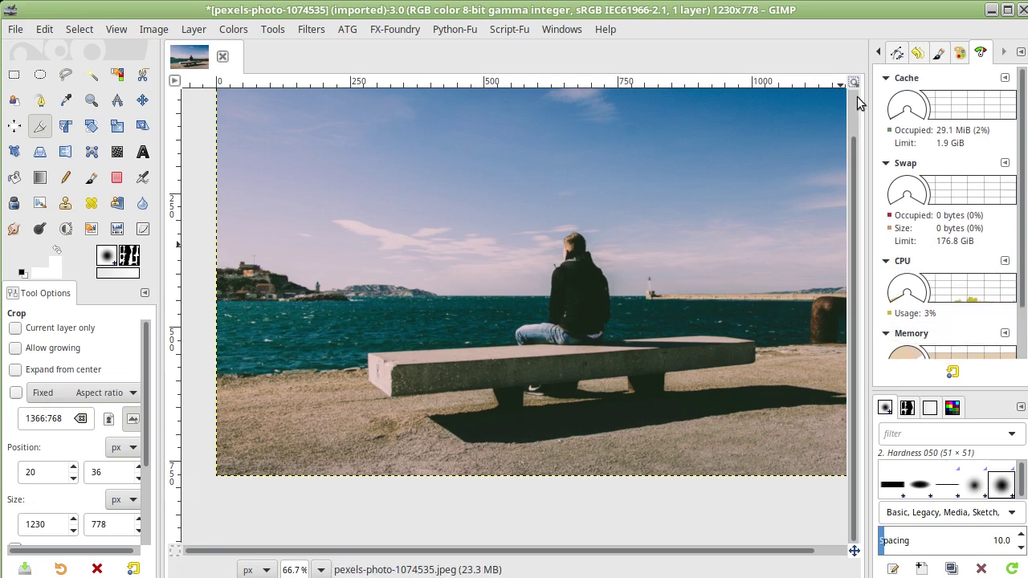
- Close the Dashboard tab from its panel menu and show the Layers list
left_click(1019, 53)
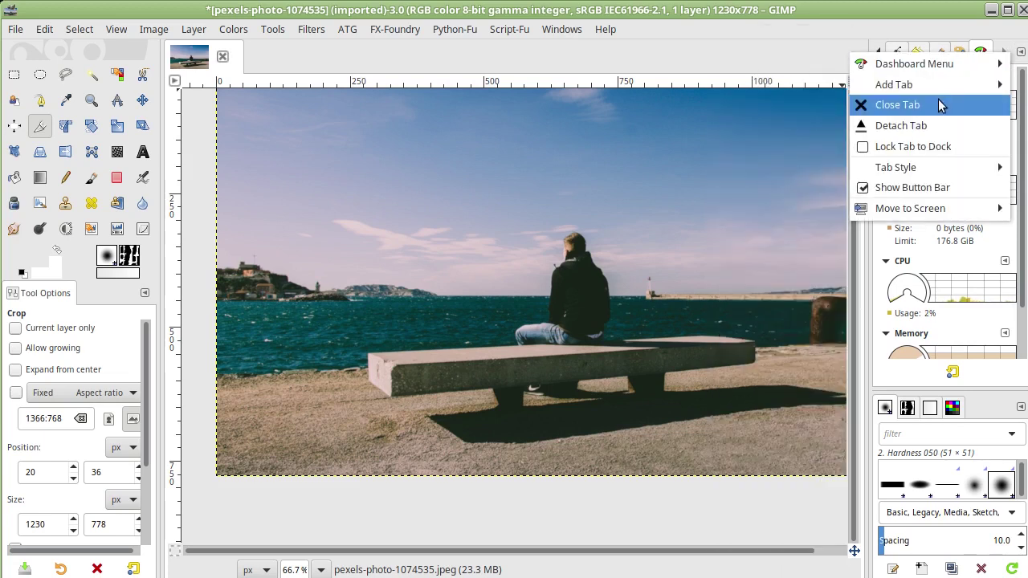
left_click(810, 37)
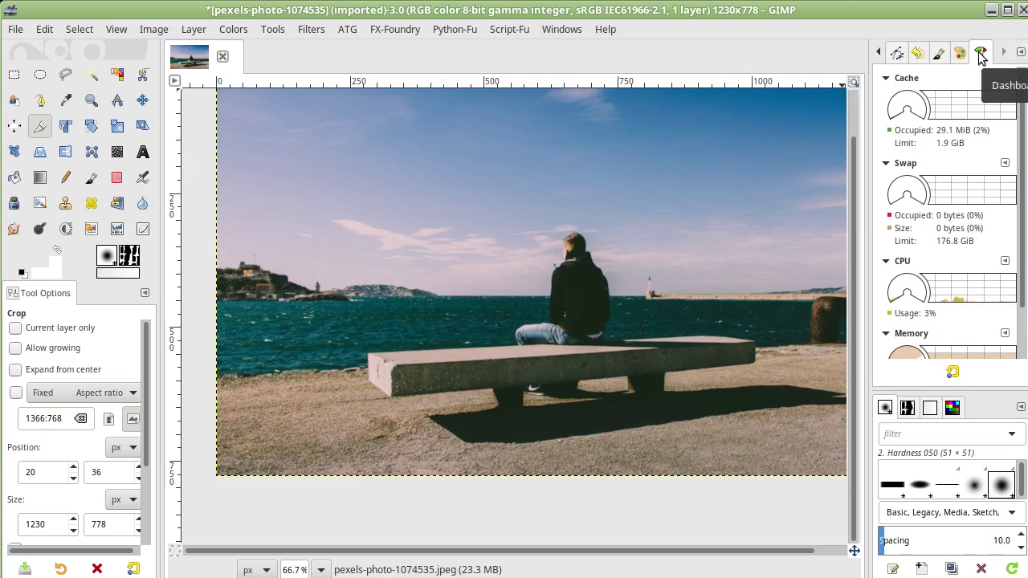
left_click(1020, 53)
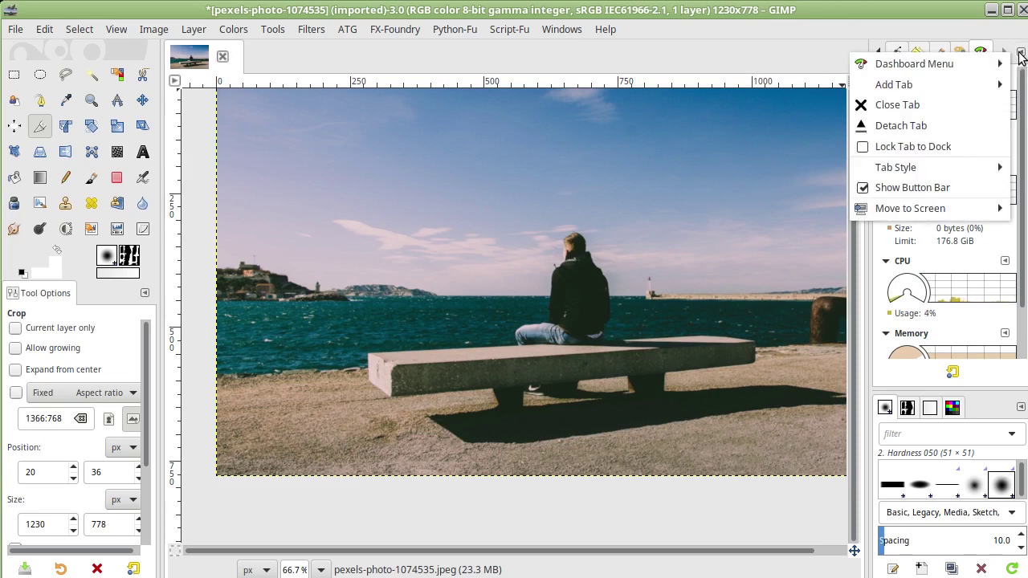
left_click(916, 107)
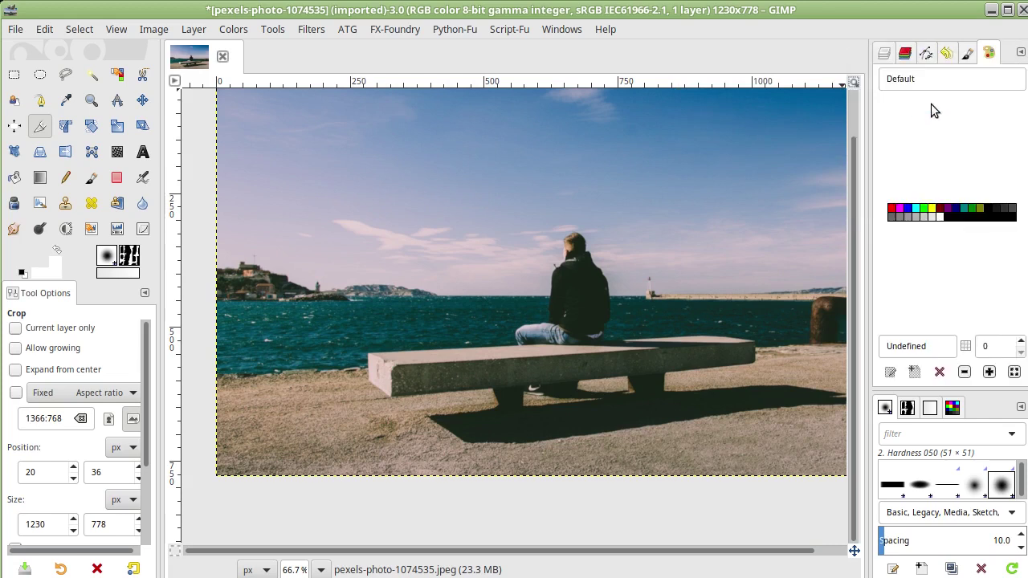
left_click(886, 53)
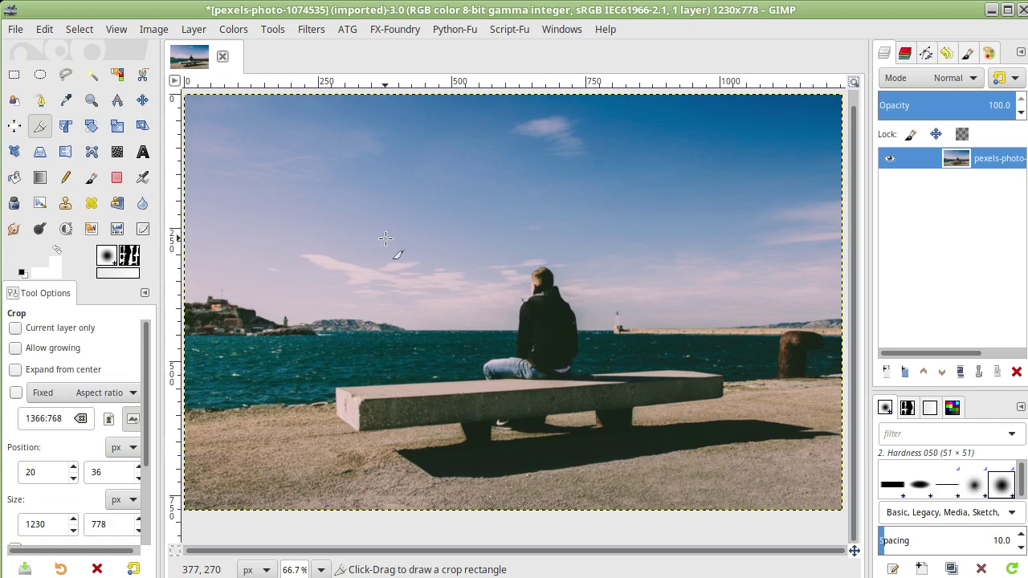
- Scale the image to 308×195 pixels in px by entering 1230/4 as the width
left_click(149, 30)
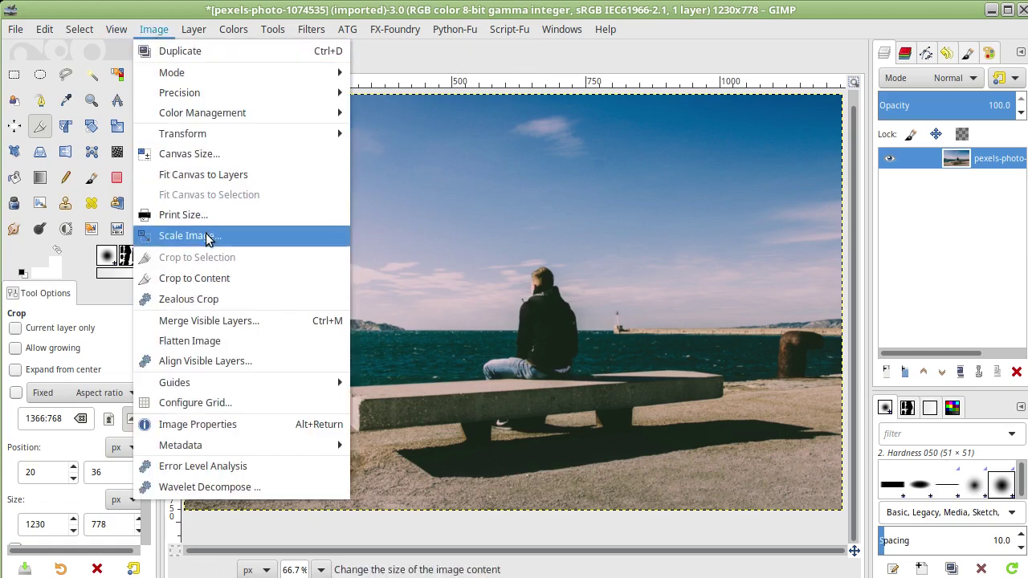
left_click(207, 236)
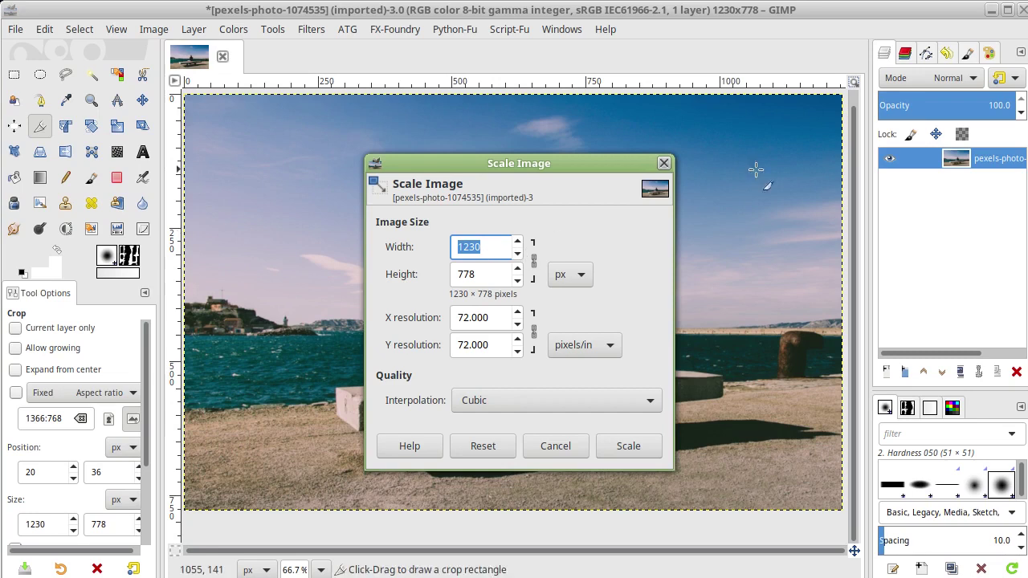
left_click(569, 277)
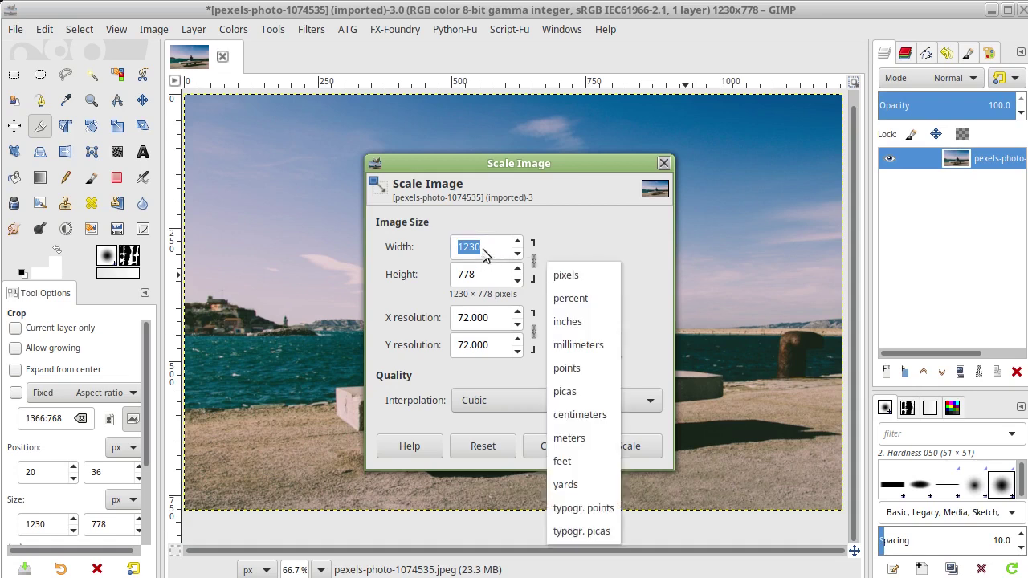
left_click(483, 253)
left_click(568, 277)
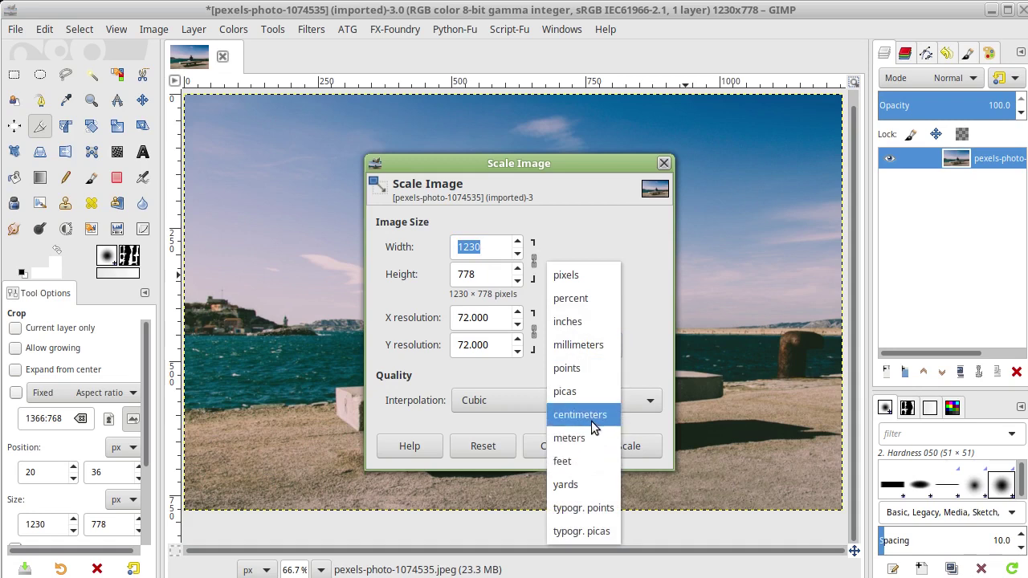
left_click(588, 300)
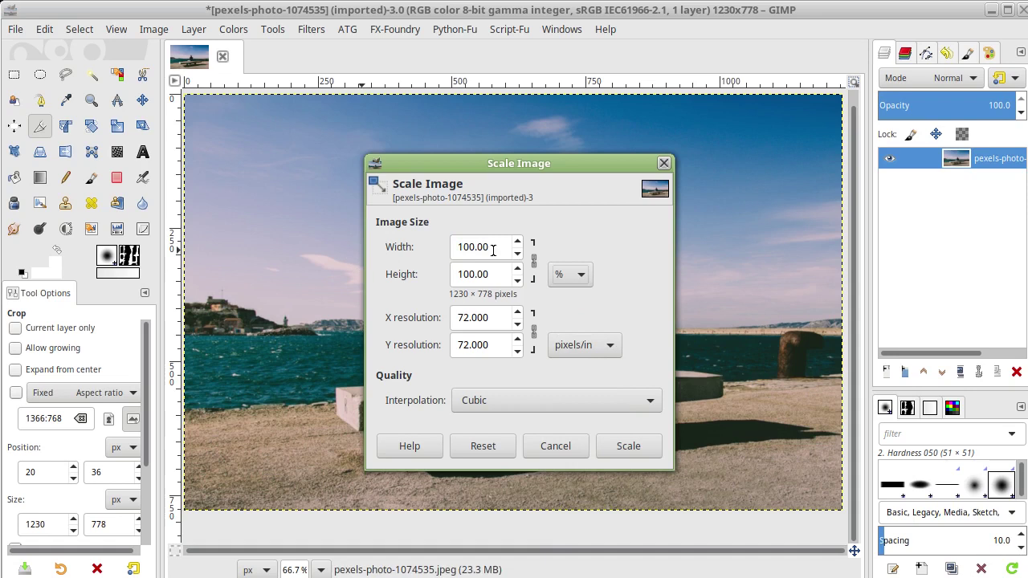
left_click(561, 274)
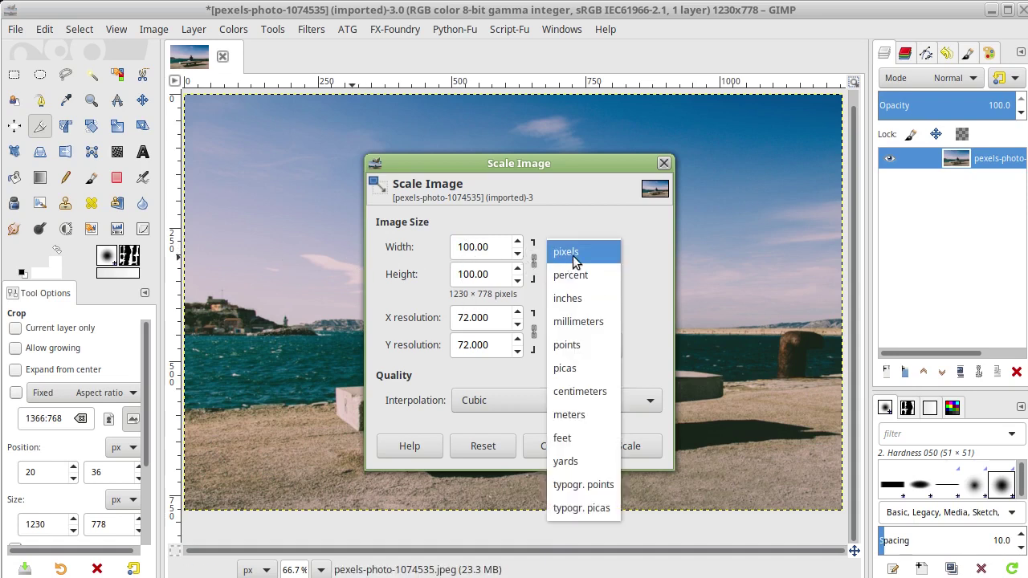
left_click(572, 255)
left_click(503, 249)
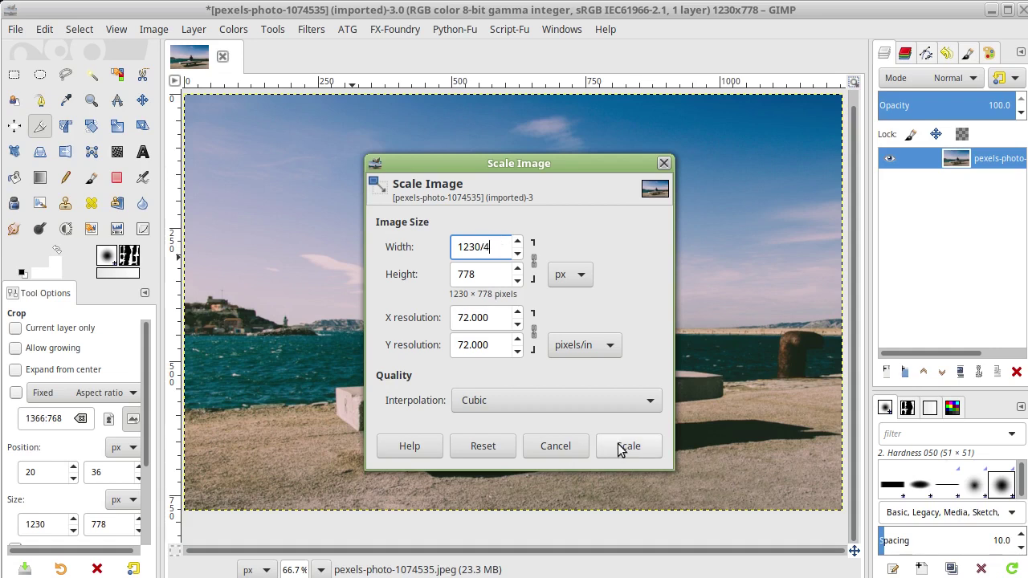
left_click(489, 275)
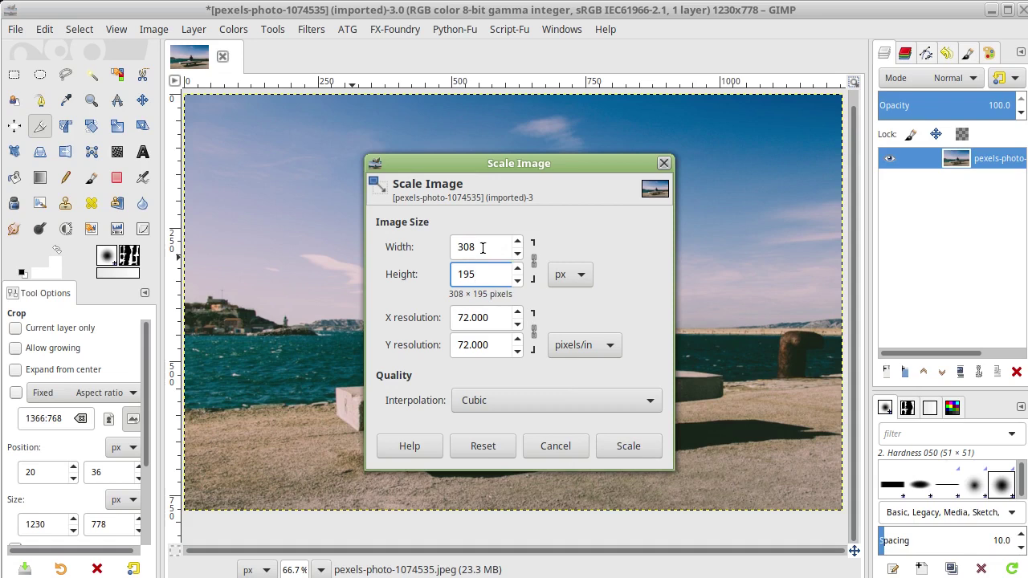
left_click(622, 447)
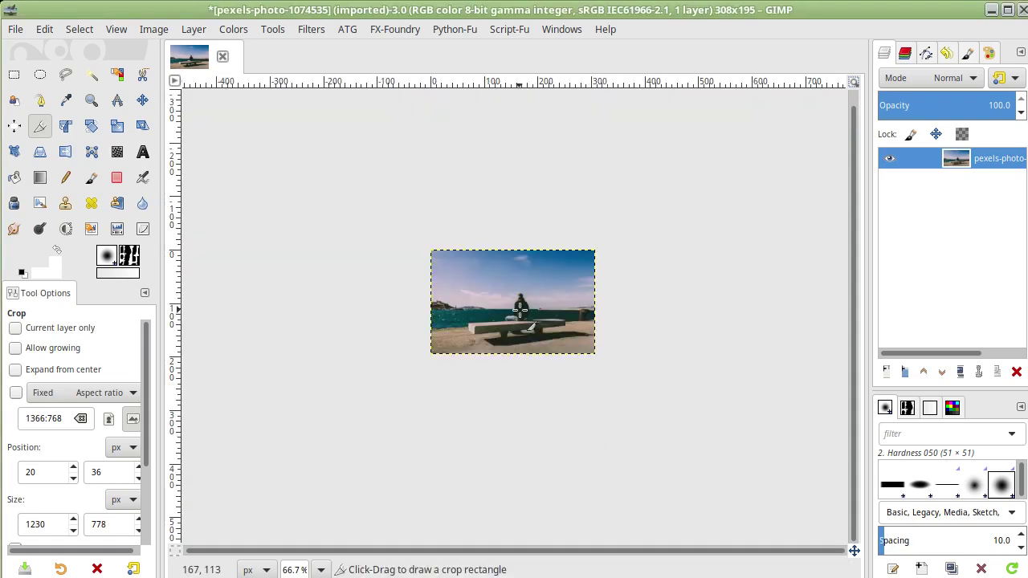
- Scroll the view of the 993×653 photo up before rotating
scroll(523, 307, "up", 2, "ctrl")
scroll(514, 314, "up", 2, "ctrl")
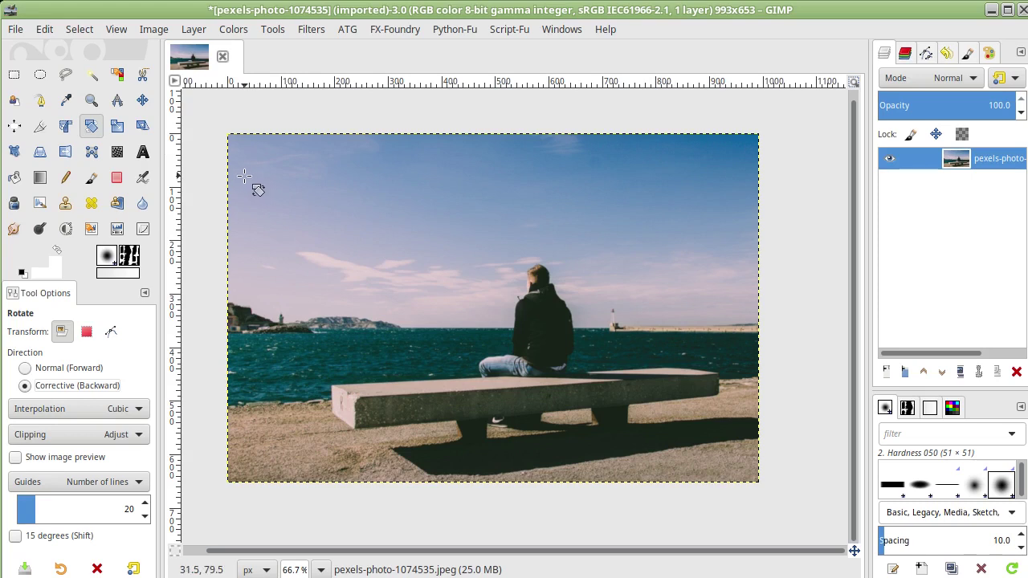
- Start rotating the photo with live preview and place the pivot at 248.25, 376.50
left_click(331, 237)
left_click(25, 369)
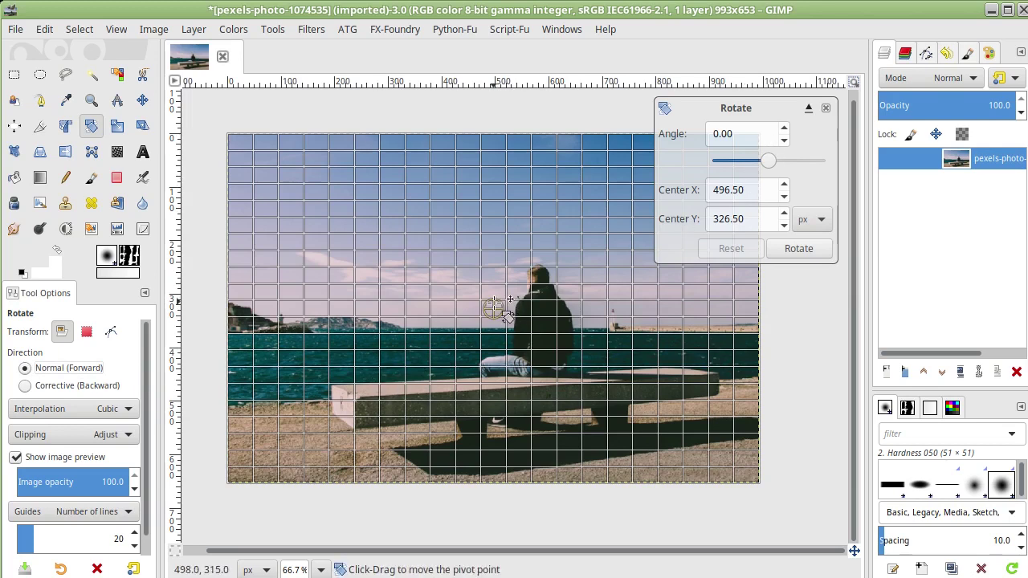
left_click(760, 190)
type("/2")
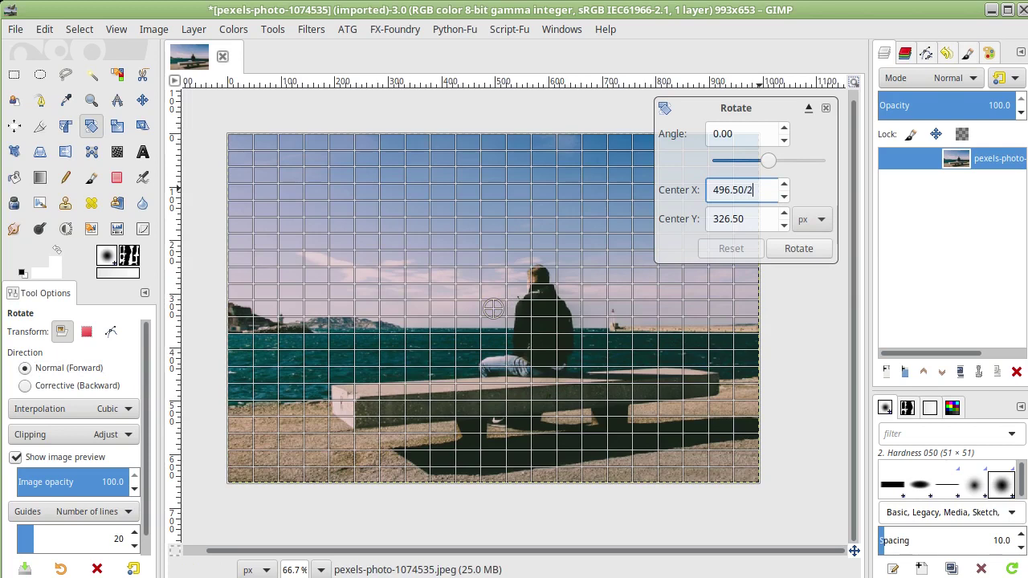
key("Return")
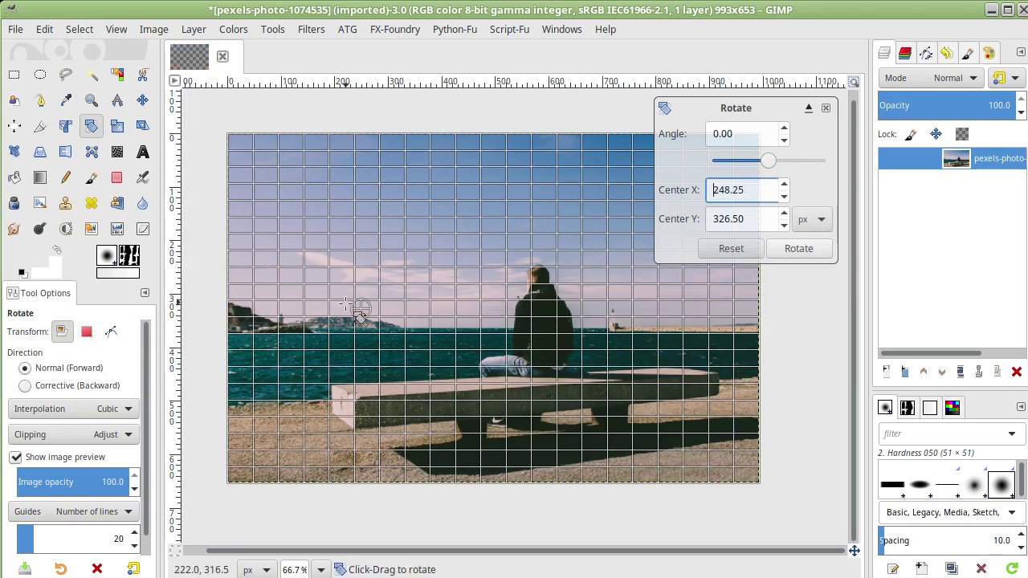
left_click(755, 219)
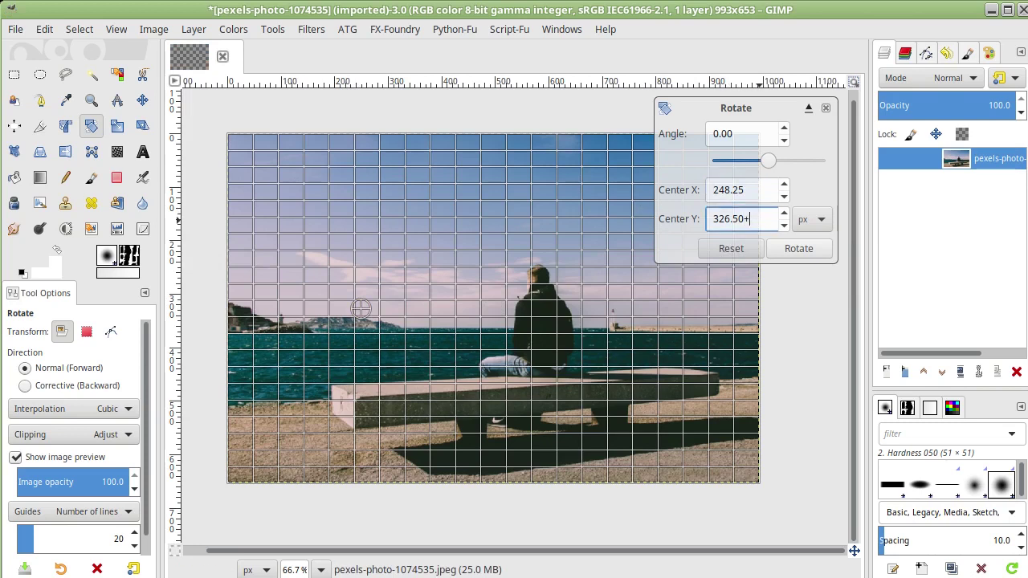
type("+")
key("Return")
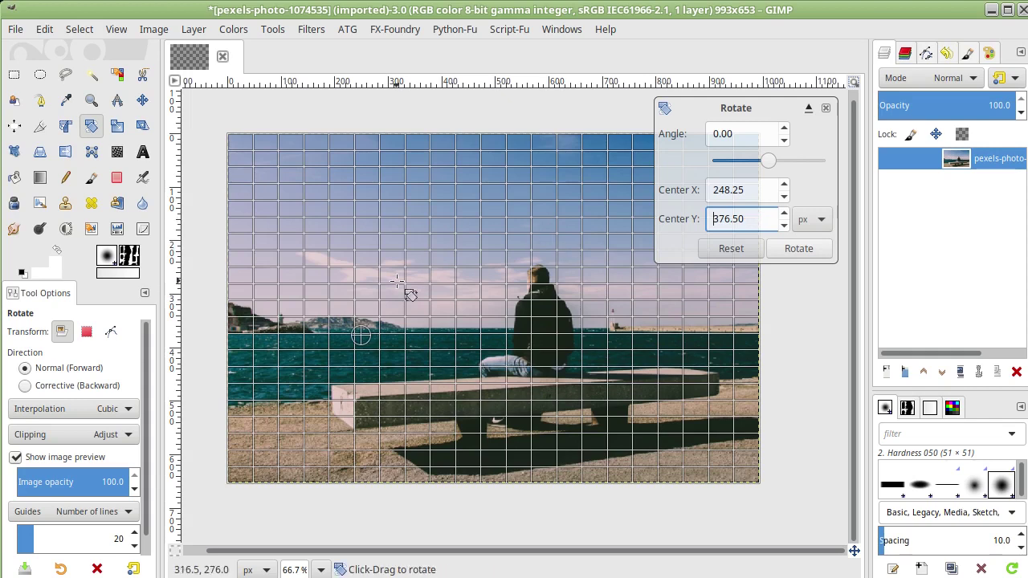
- Drag the rotation angle to about -6.95° and apply it
left_click(727, 134)
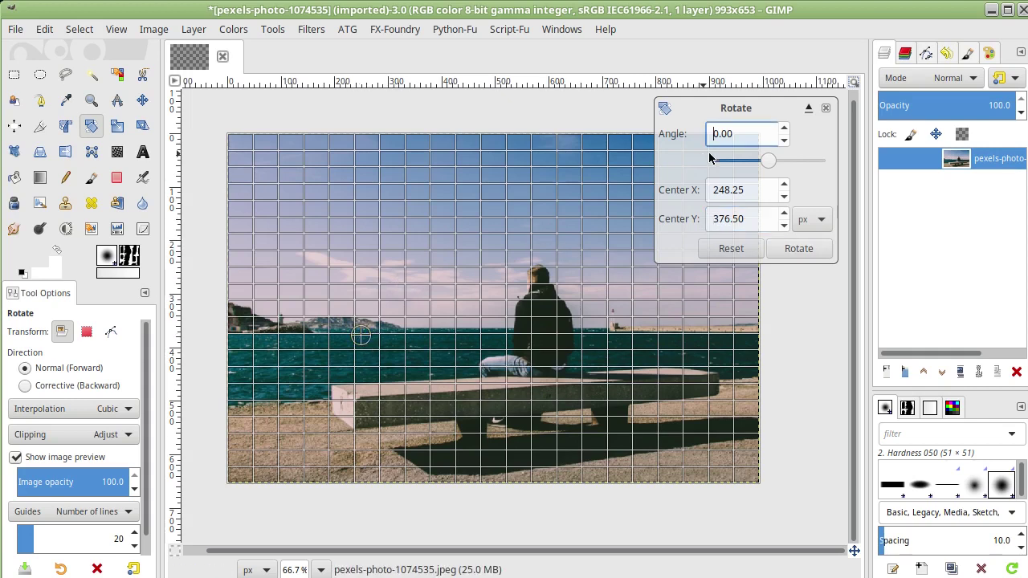
left_click_drag(542, 284, 544, 324)
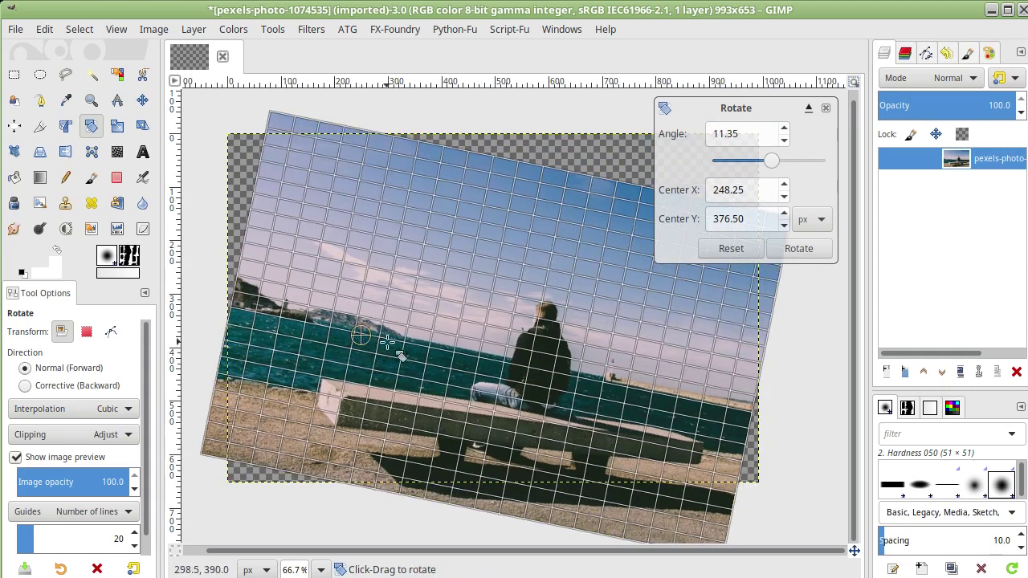
mouse_move(600, 351)
left_mouse_down()
mouse_move(578, 386)
mouse_move(354, 378)
left_mouse_up()
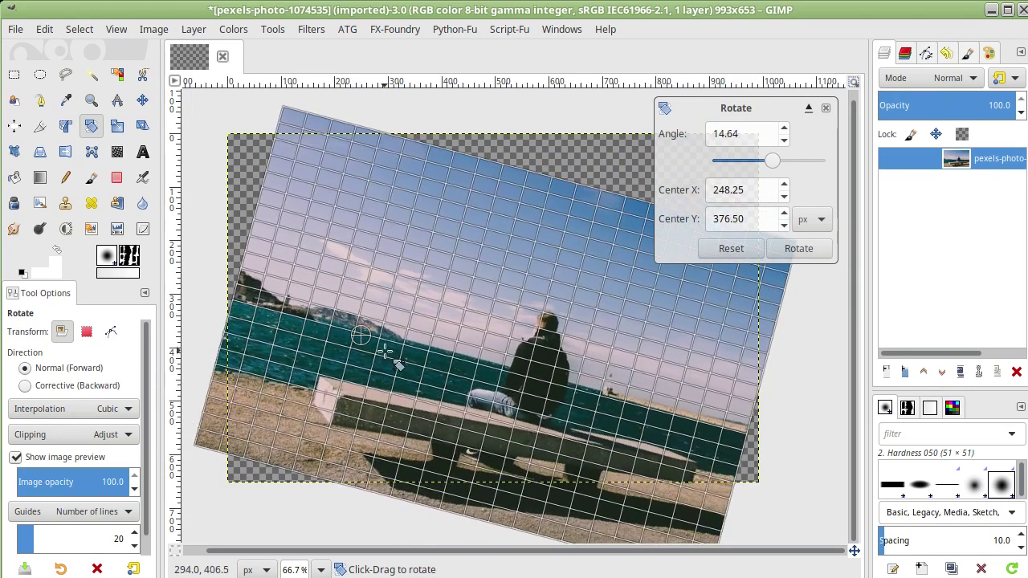
left_click_drag(584, 347, 554, 267)
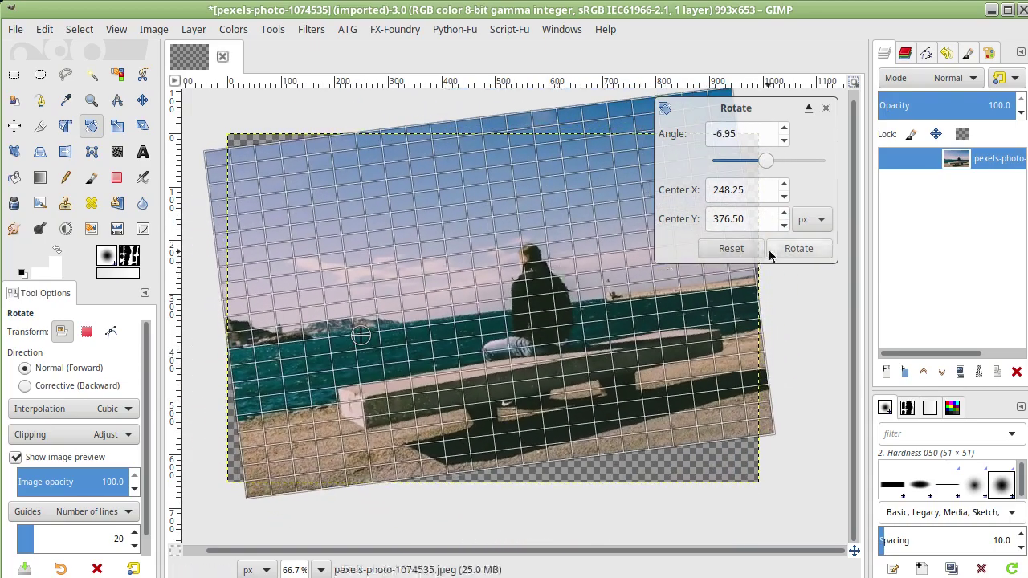
left_click(795, 248)
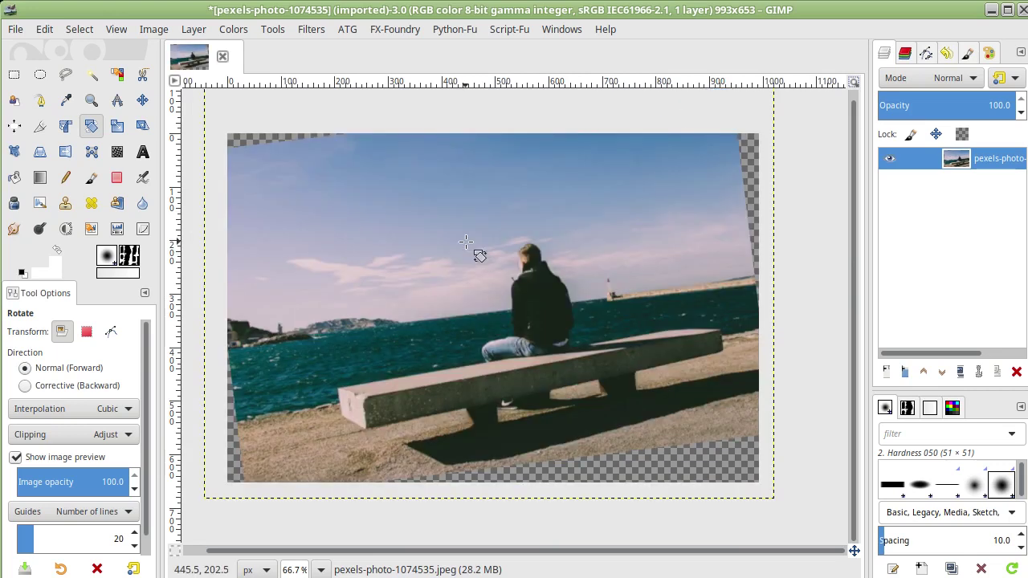